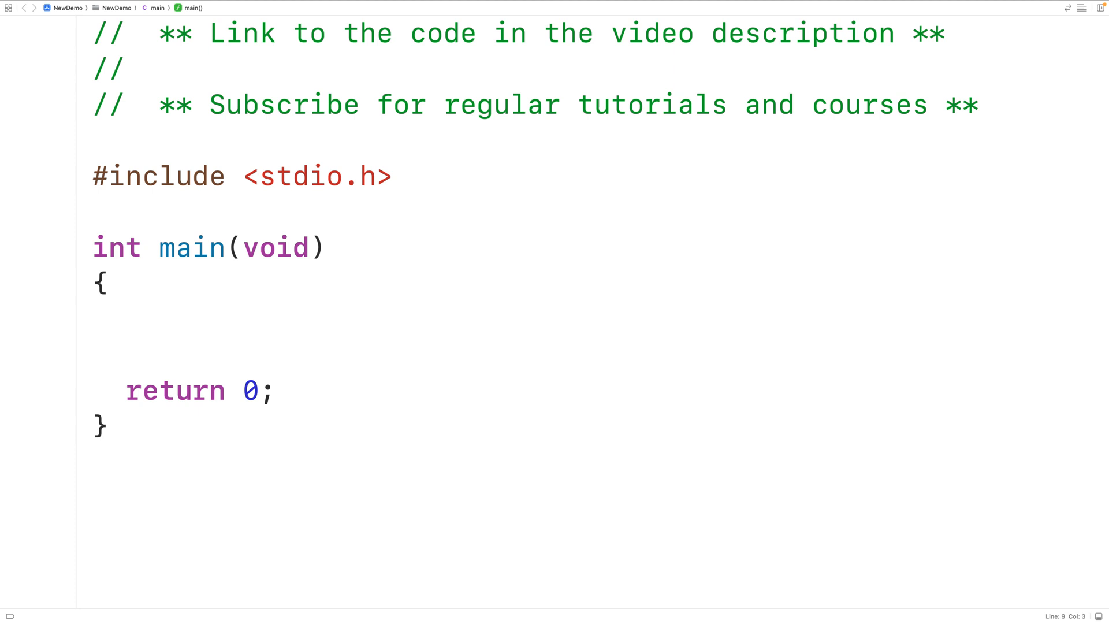
type("char u")
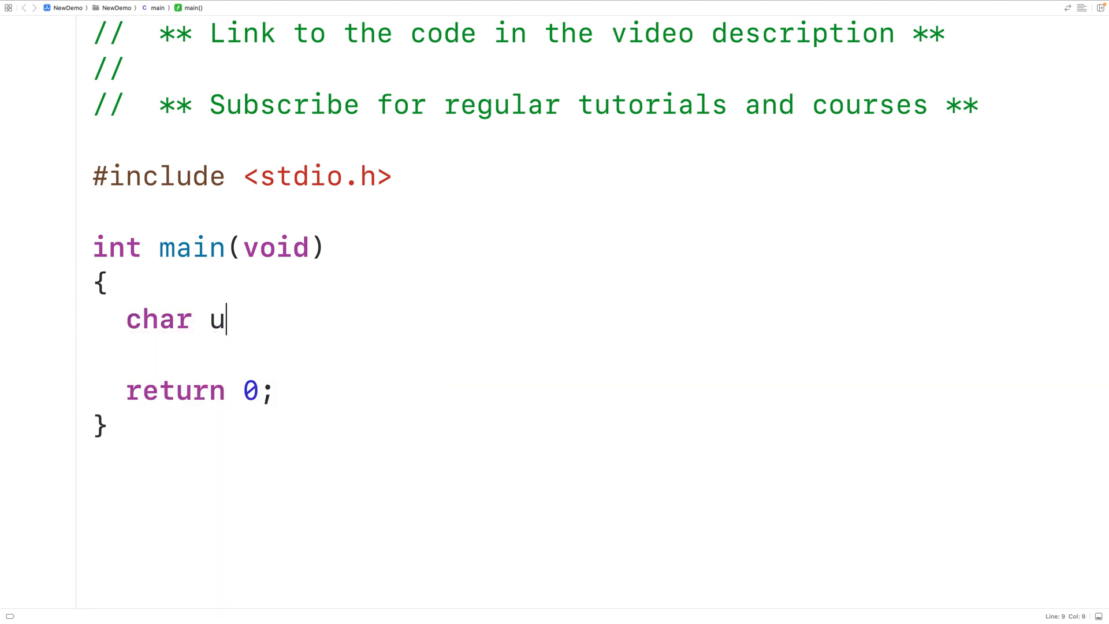
- Declare char buffer[100] = "subscribe"; and char character = 'r'; inside main
key("BackSpace")
type("buffer[1")
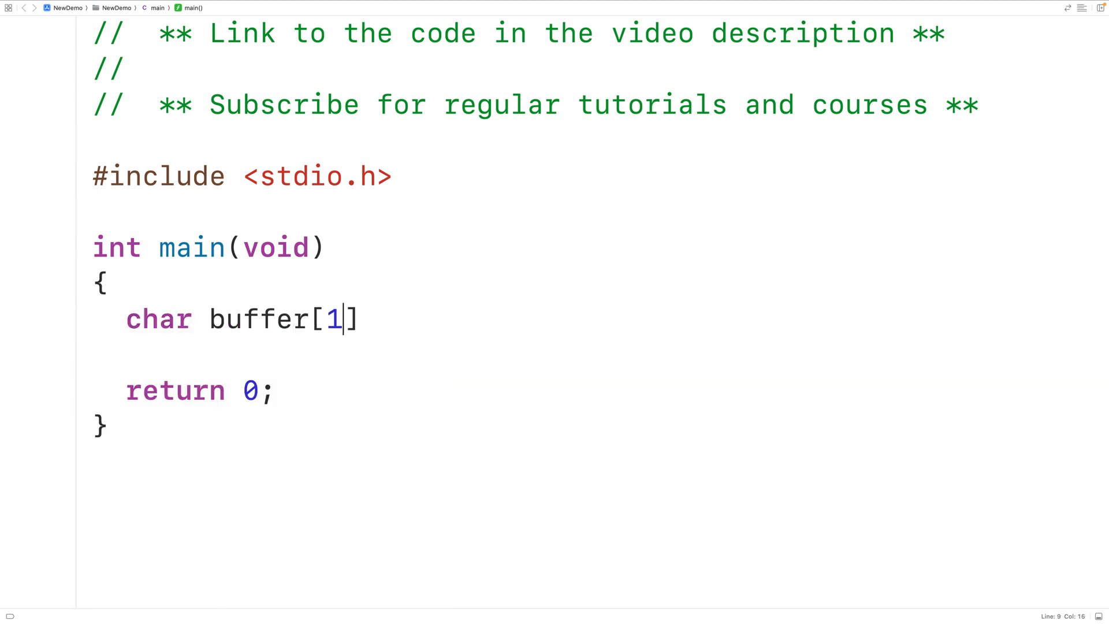
type("00] = \"")
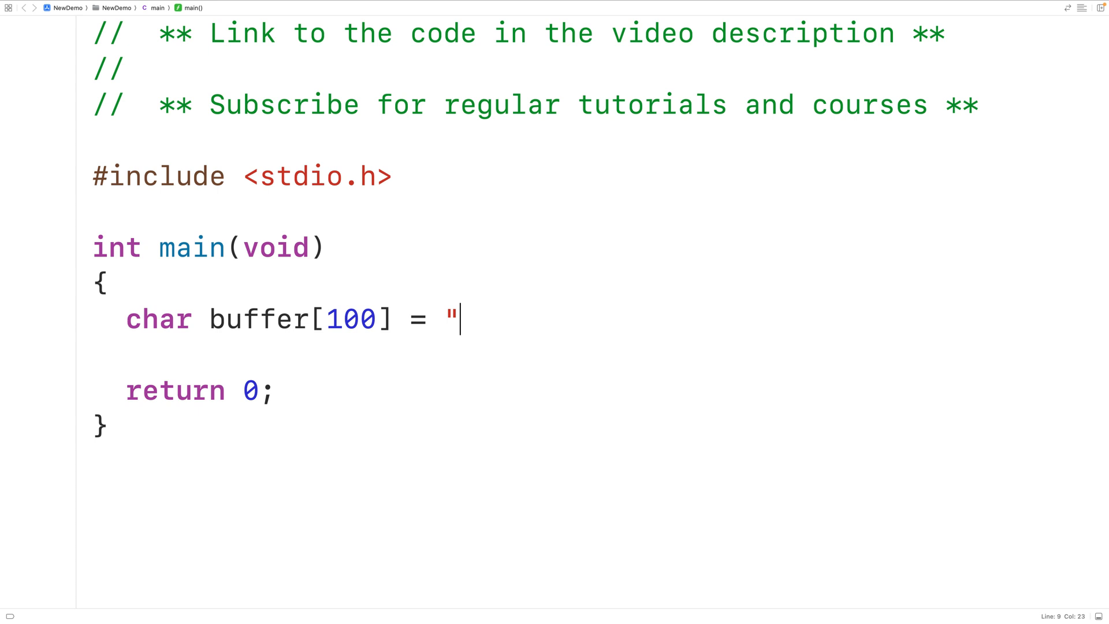
type("subscribe\";")
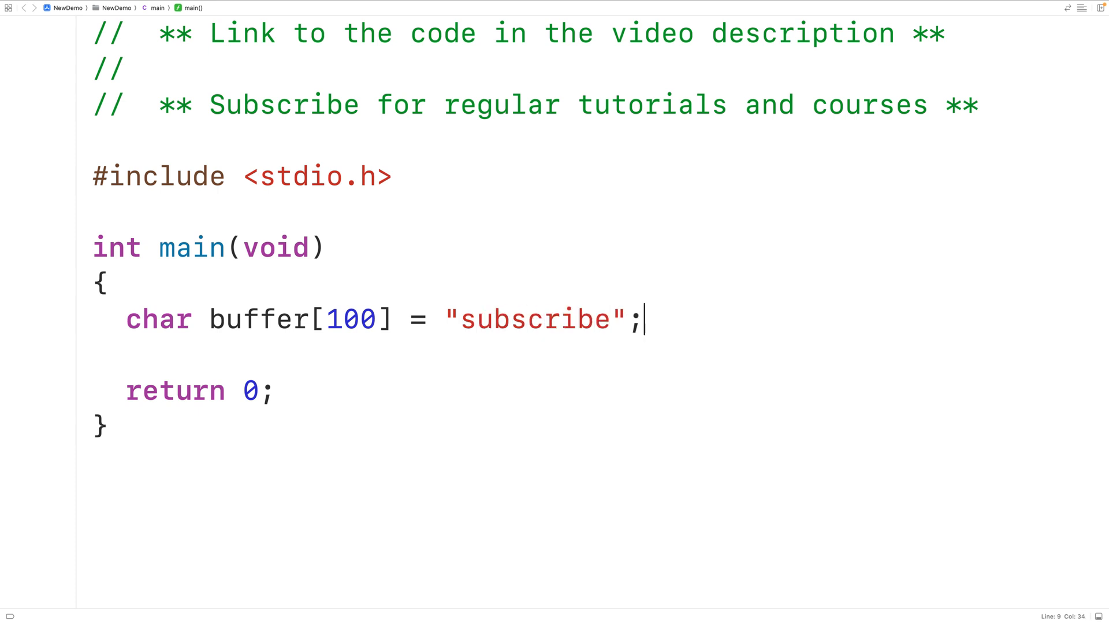
key("Return")
type("c")
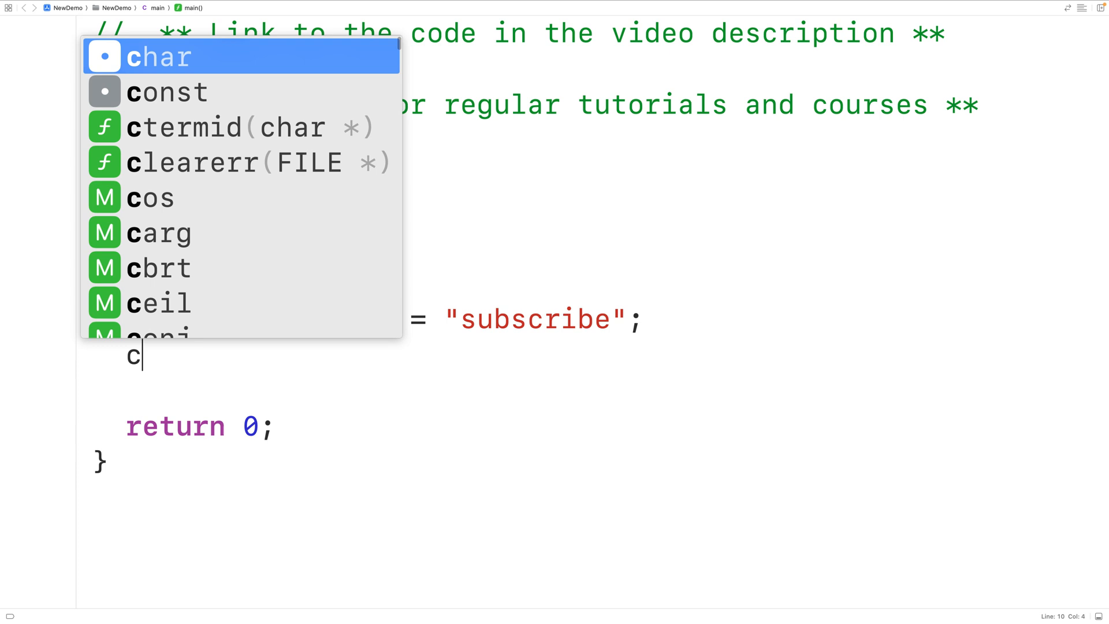
type("har character")
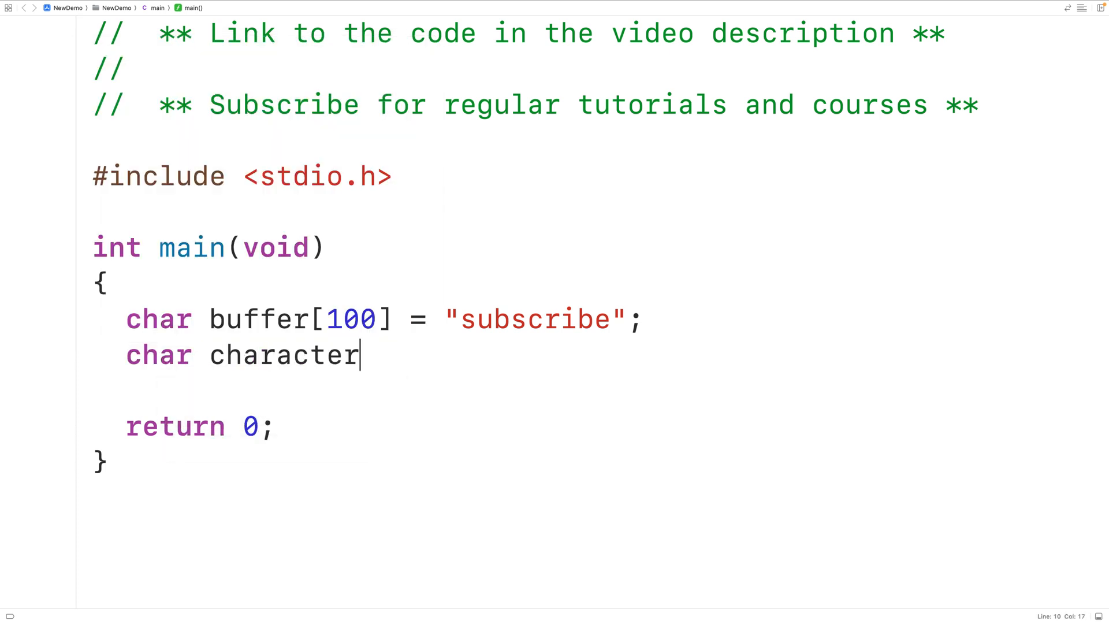
type(" =")
type(" 'r';")
- Add #include <string.h> on a new line below the stdio.h include
key("Up")
key("Up")
key("Up")
key("Return")
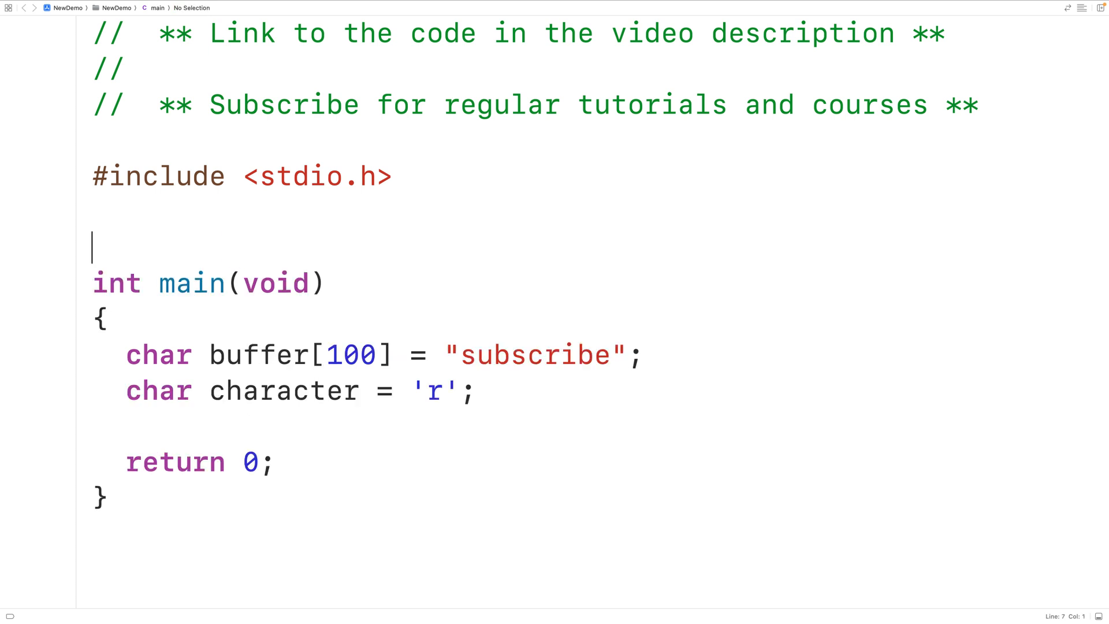
key("Up")
type("#include")
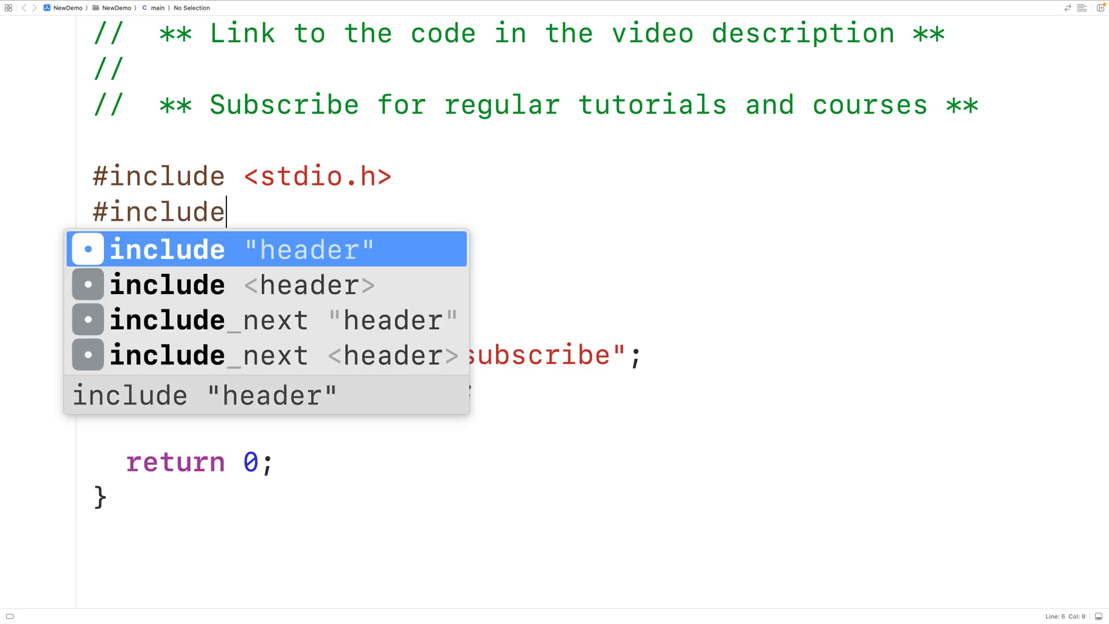
type(" <string.h>")
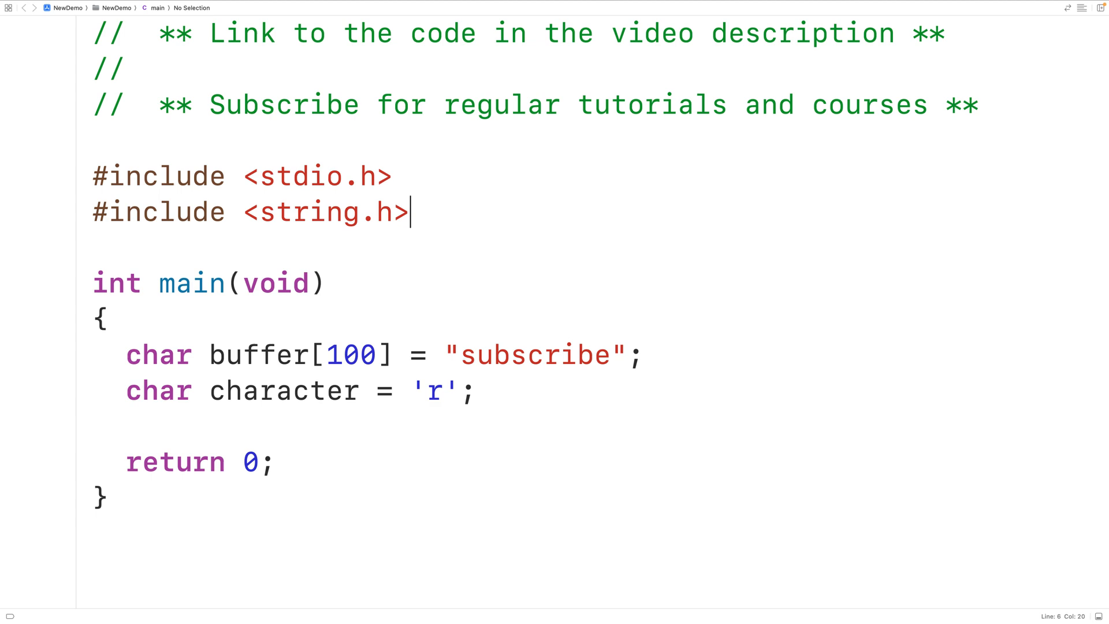
- Insert an empty strncat(); call on a new line after the declarations in main
key("Down")
key("Down")
key("Down")
key("Return")
key("Return")
key("Up")
type("s")
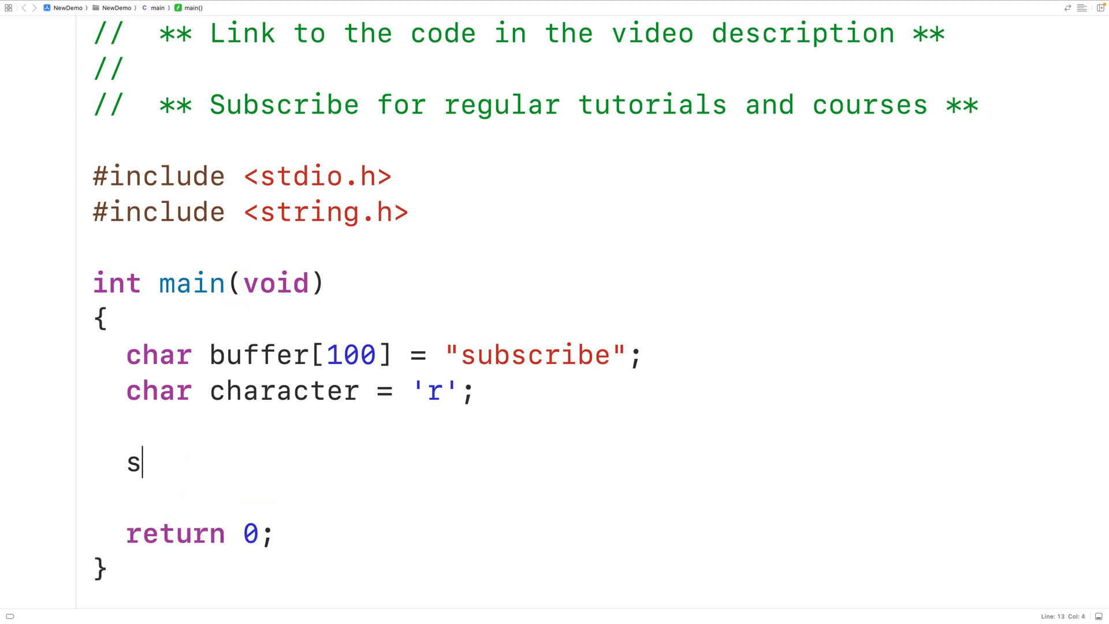
type("trncat()")
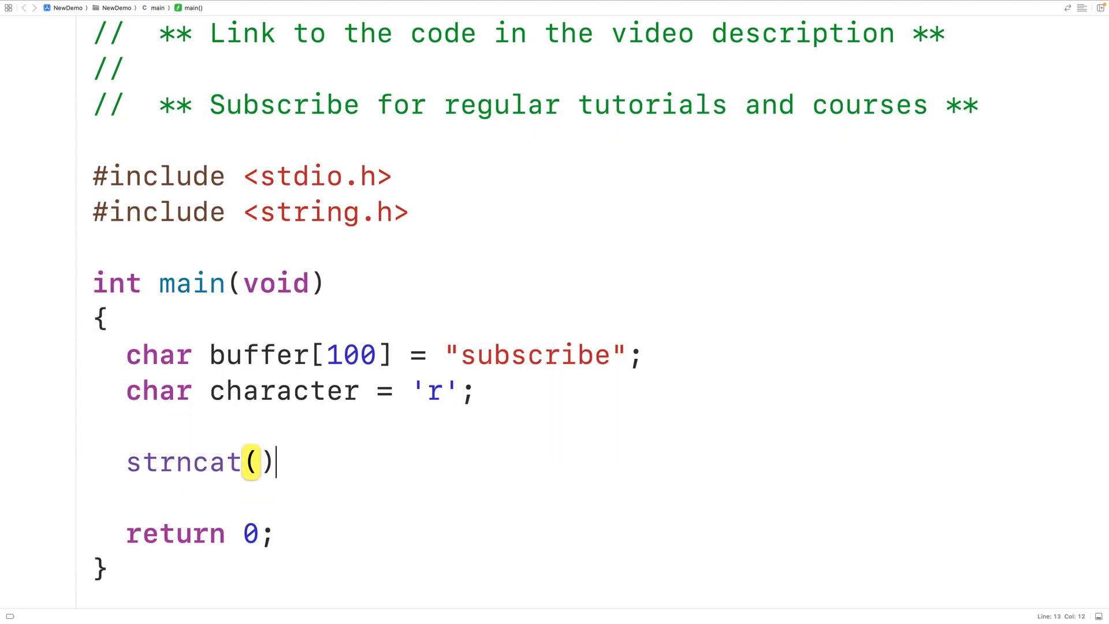
key("Right")
type(";")
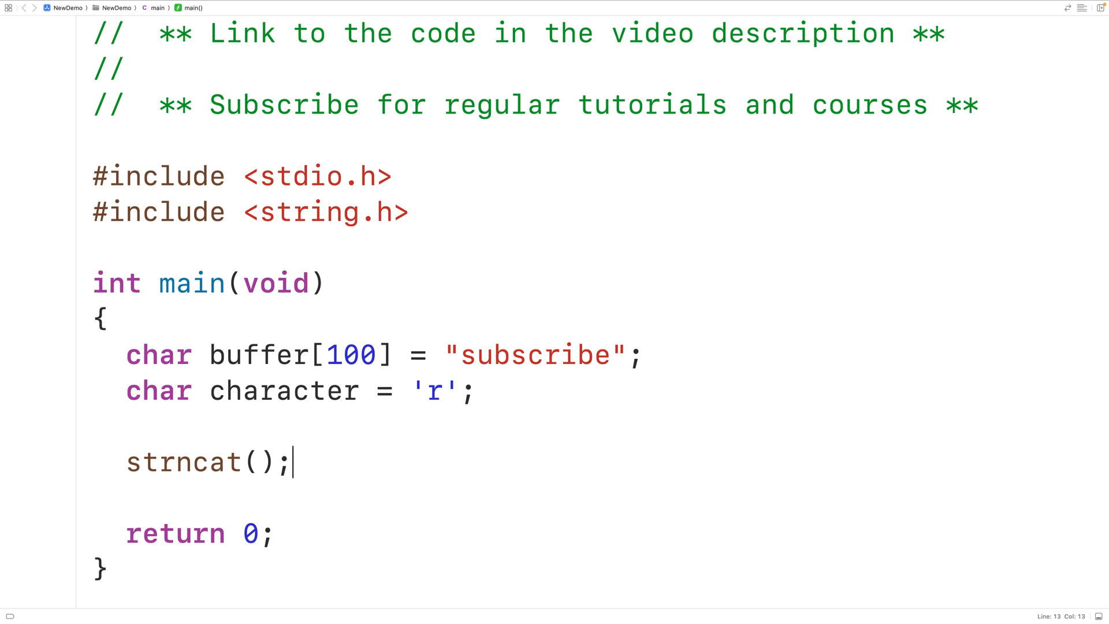
- Declare a char source[] array holding "AAA" above the strncat call
key("Up")
key("Return")
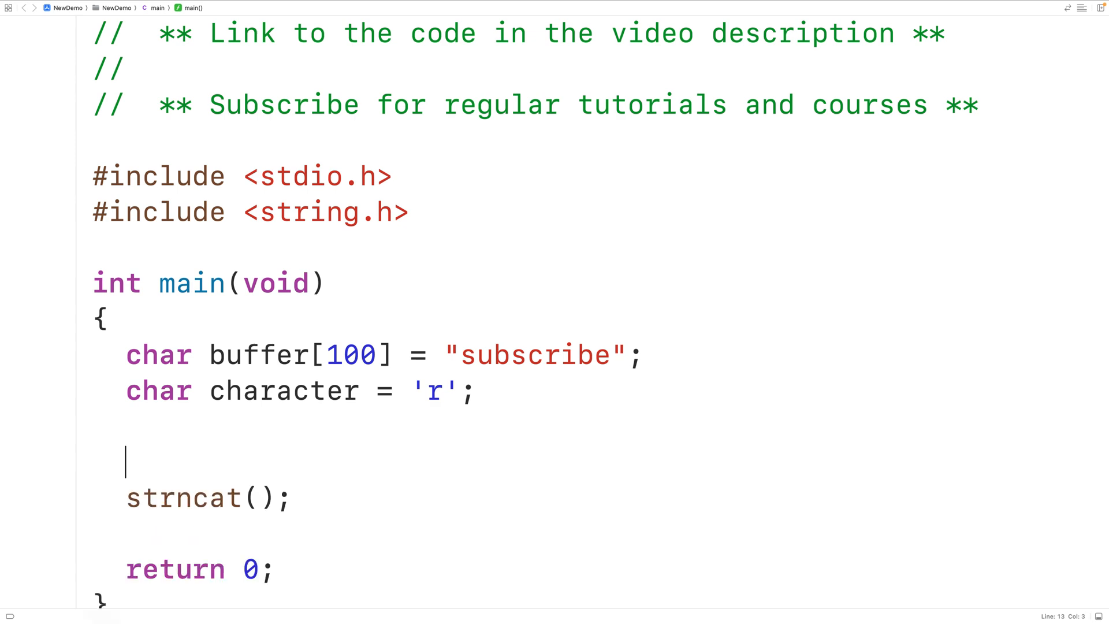
key("Up")
type("char sour")
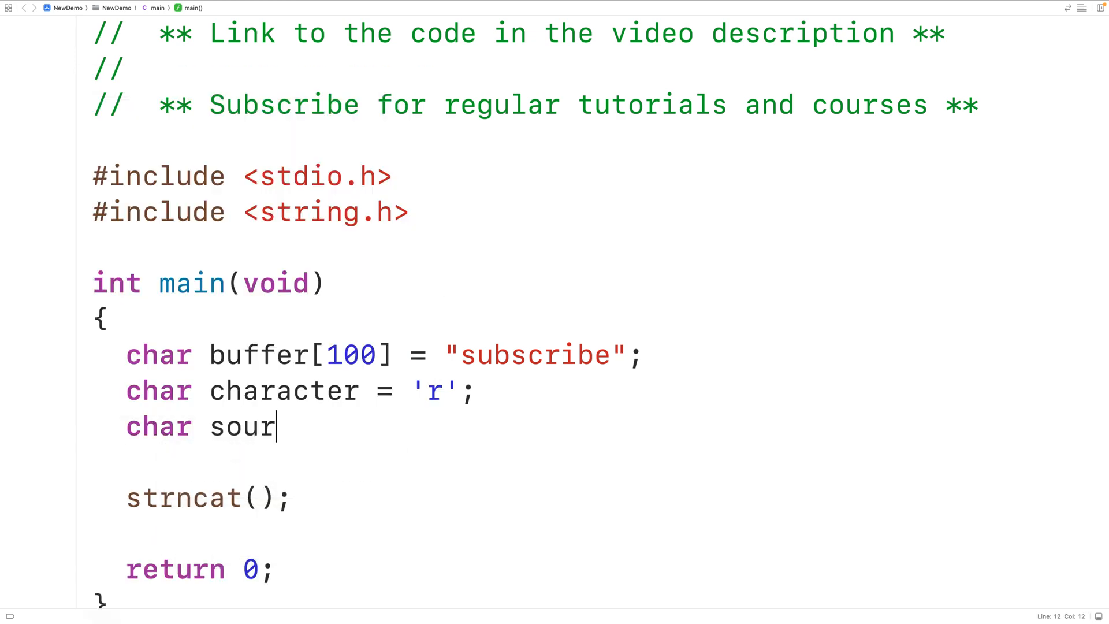
type("ce[] = ")
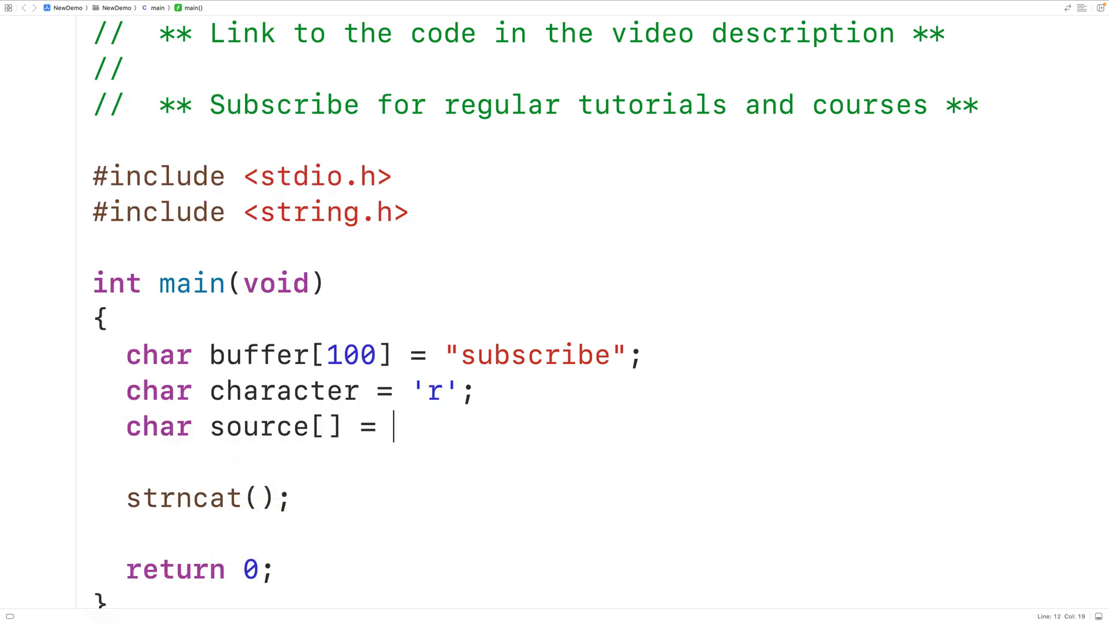
type("\"AAA")
key("Right")
type(";")
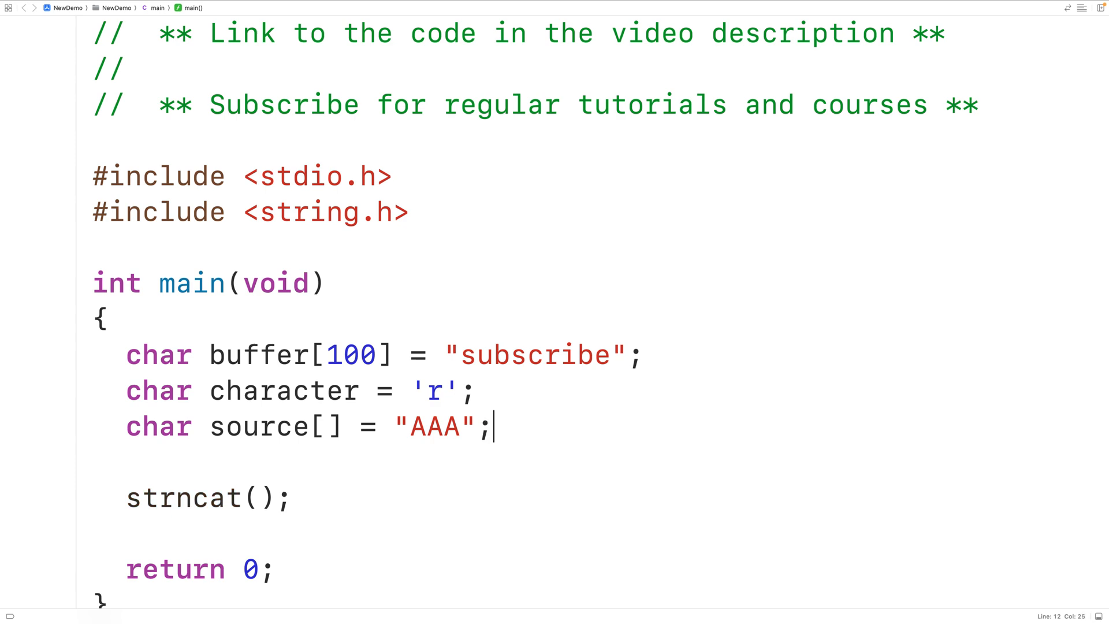
- Fill strncat with buffer, source and count 2, then start a new line below it
key("Down")
key("Down")
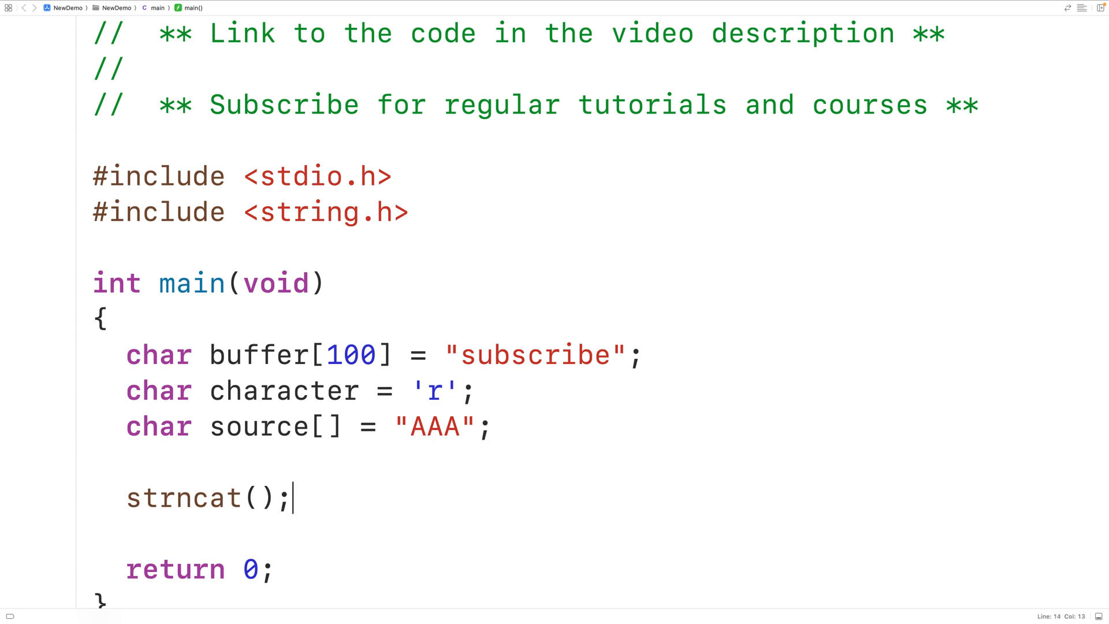
key("Left")
key("Left")
type("buff")
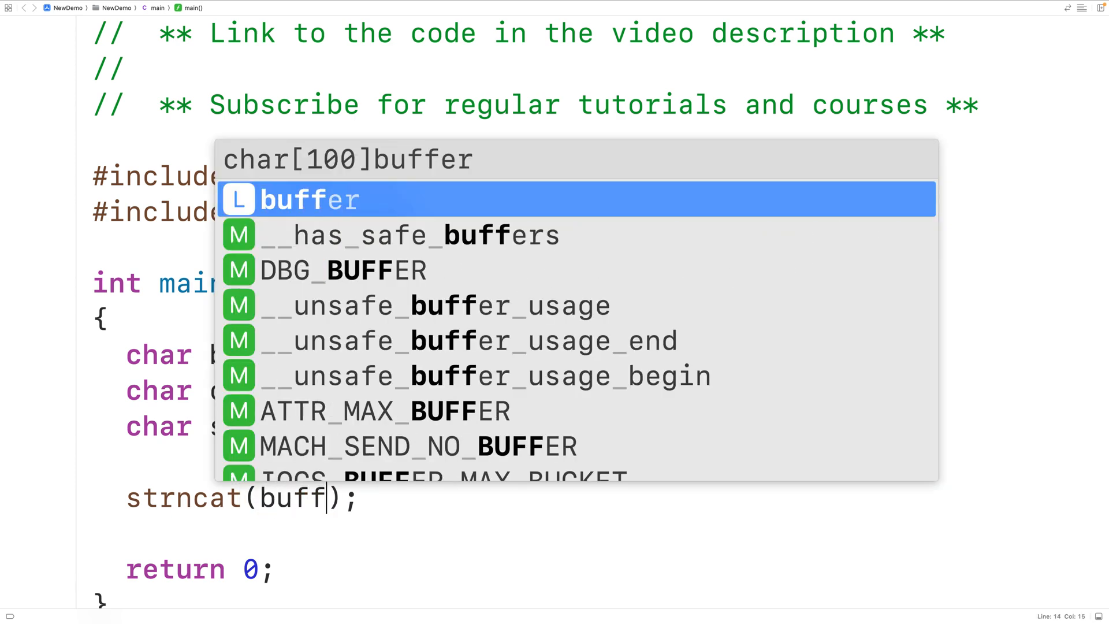
type("er, s")
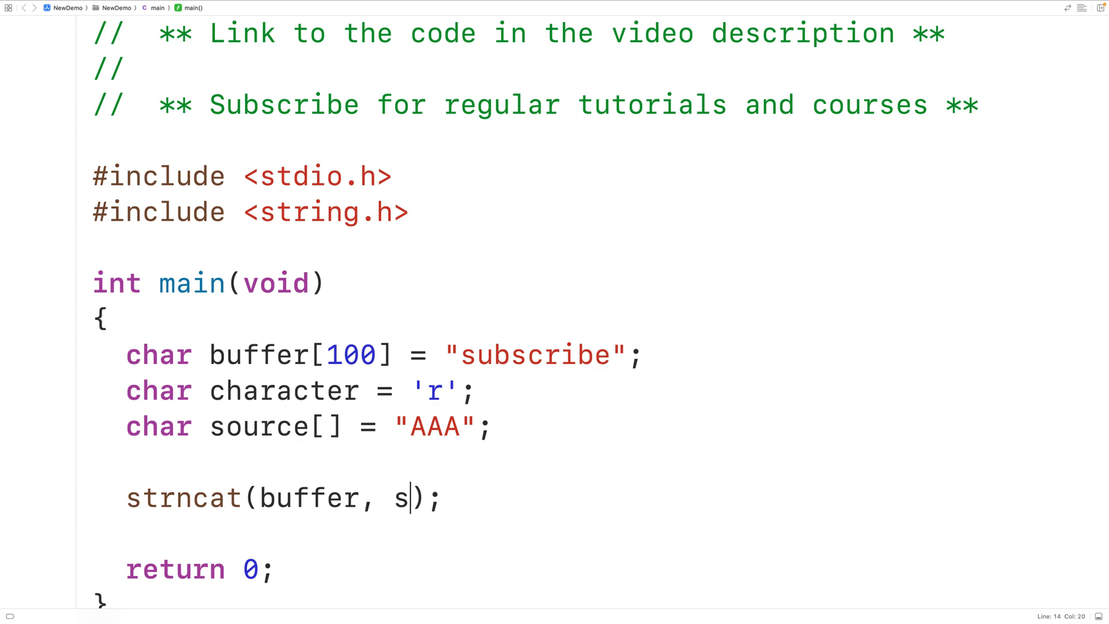
type("ource, ")
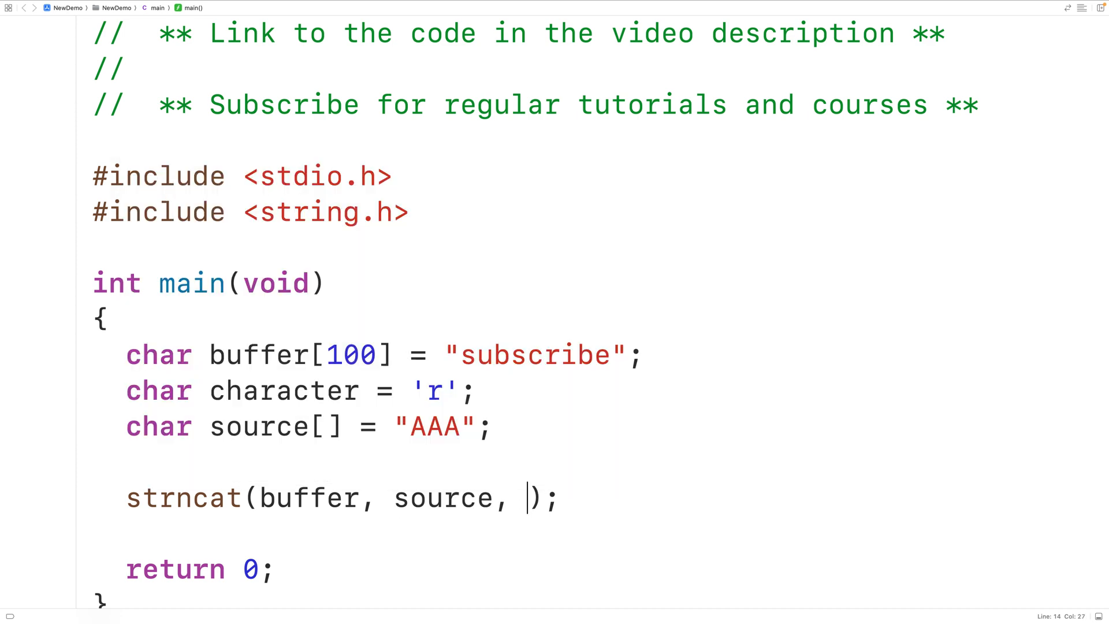
type("2")
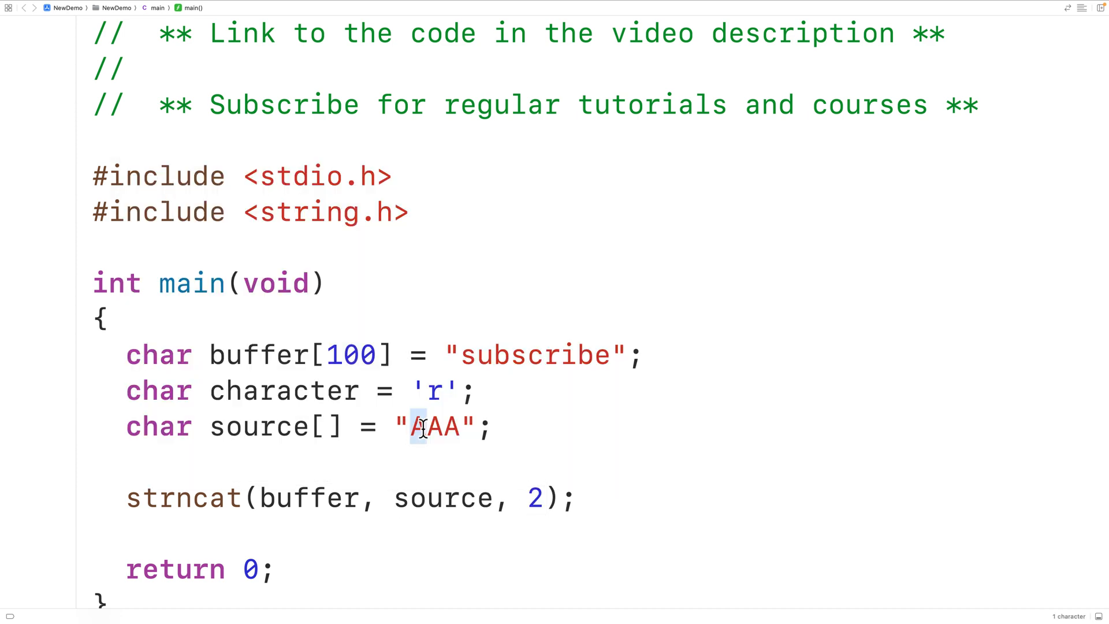
left_click_drag(411, 427, 442, 426)
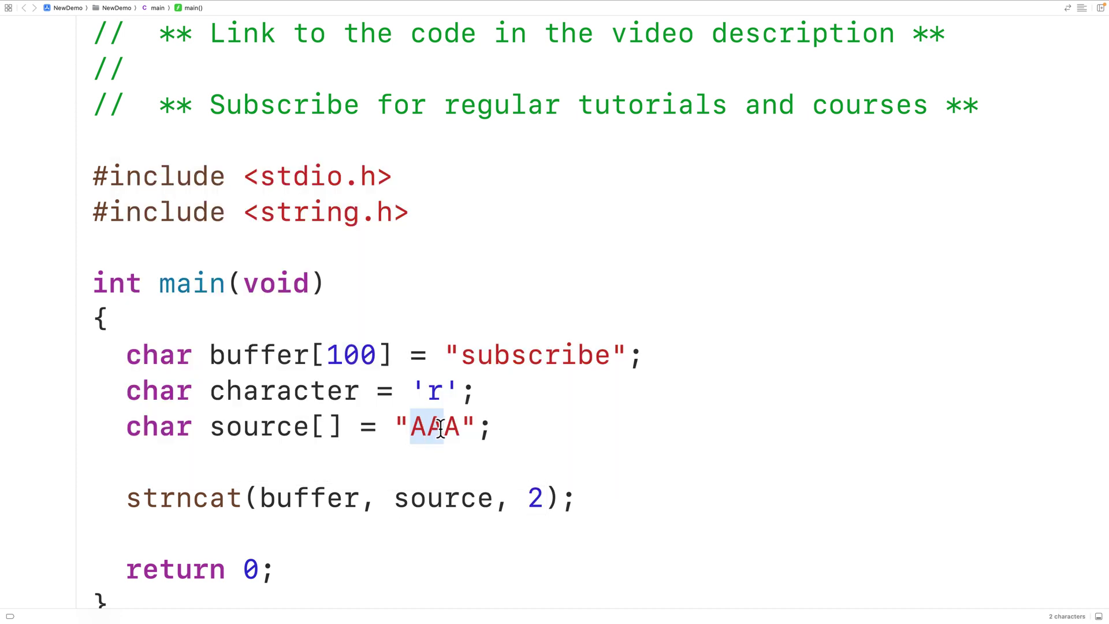
double_click(301, 426)
double_click(319, 497)
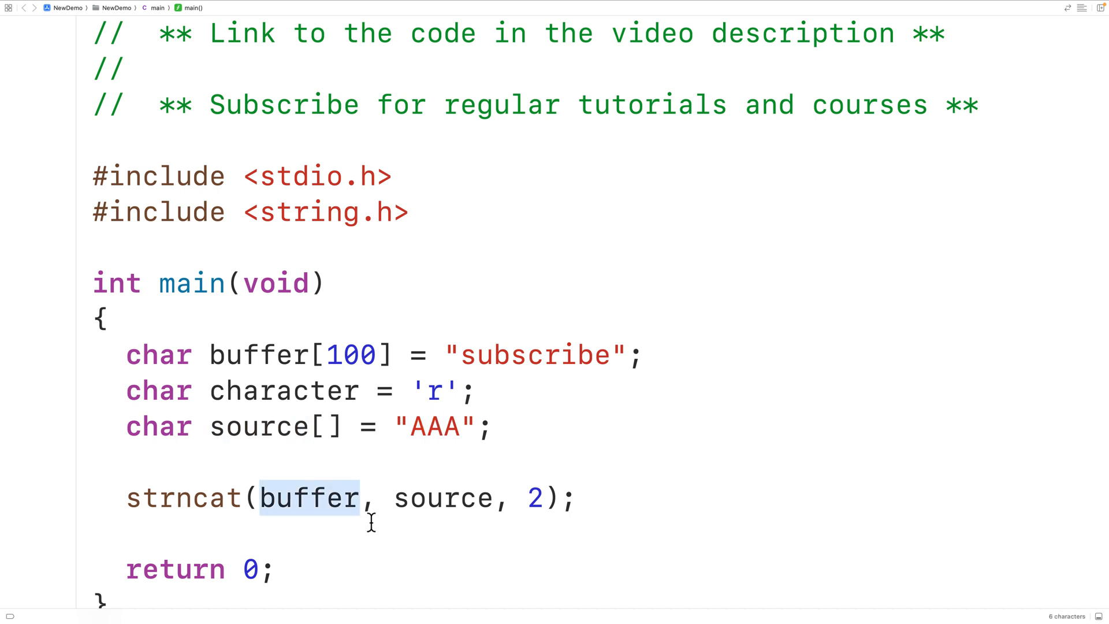
left_click(589, 498)
key("Return")
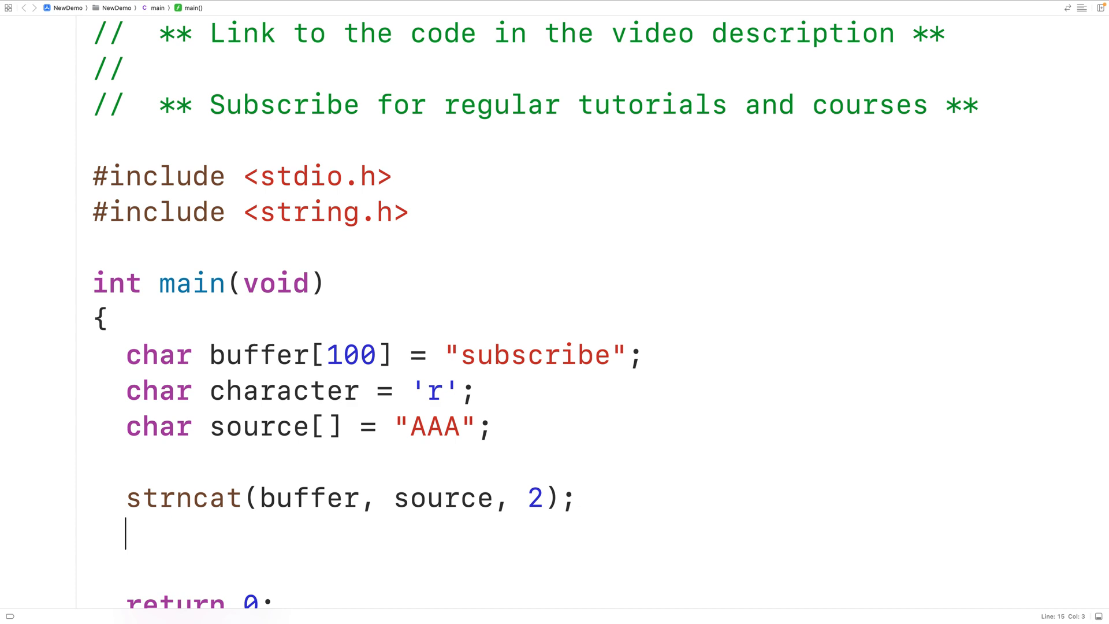
- Add printf("%s\n", buffer); and build and run, printing subscribeAA
key("Return")
type("pr")
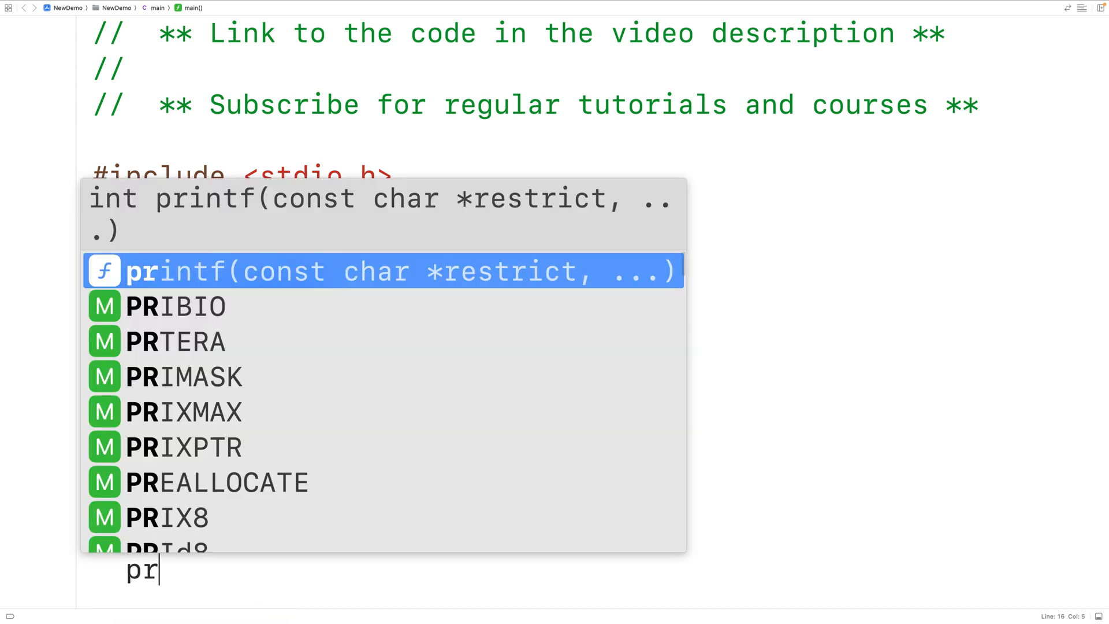
type("intf(\"")
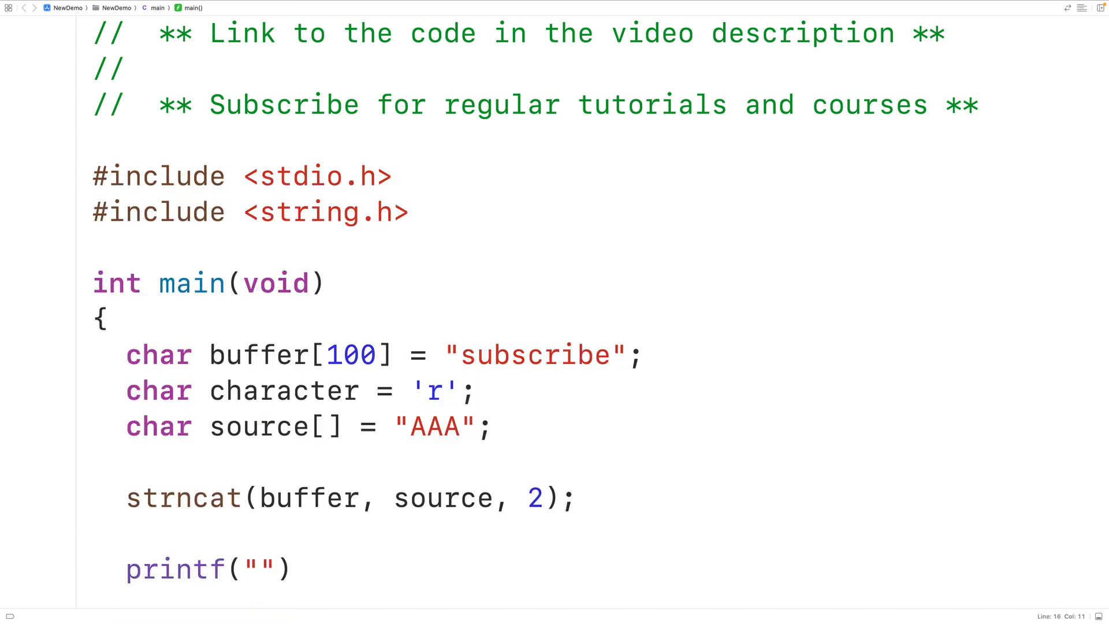
type("$")
key("BackSpace")
type("%")
type("s\\")
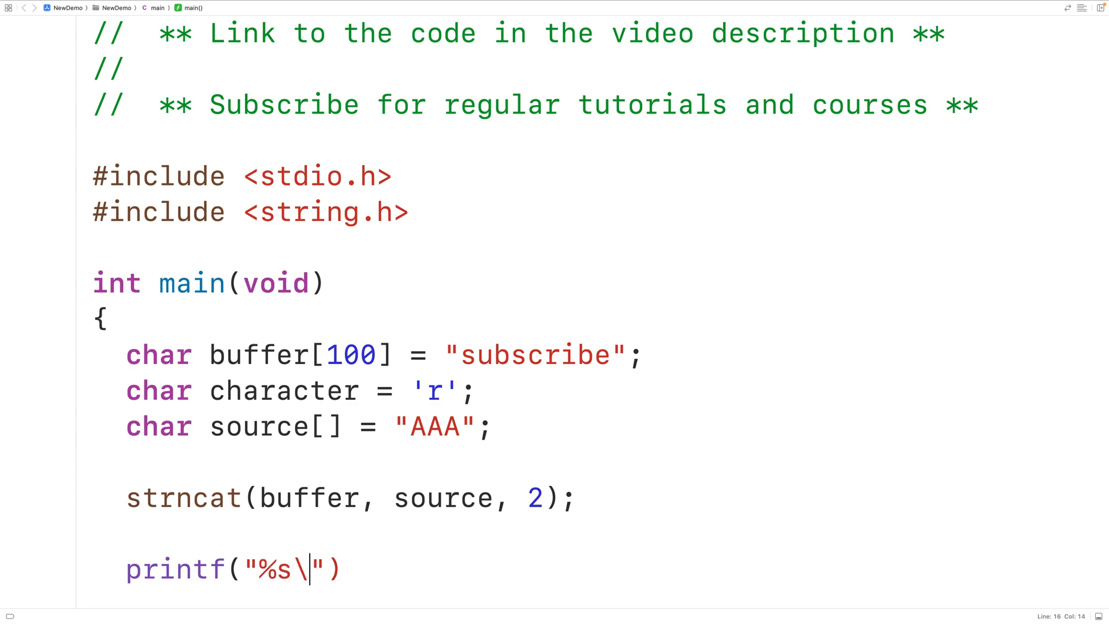
type("n\", bu")
key("Tab")
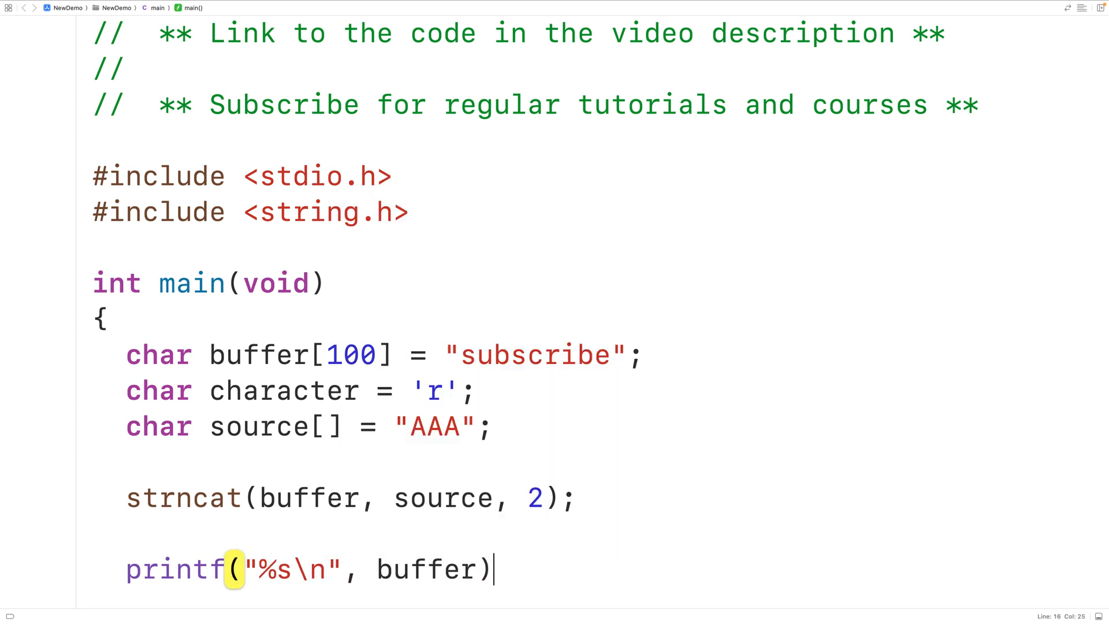
type(");")
key("super+r")
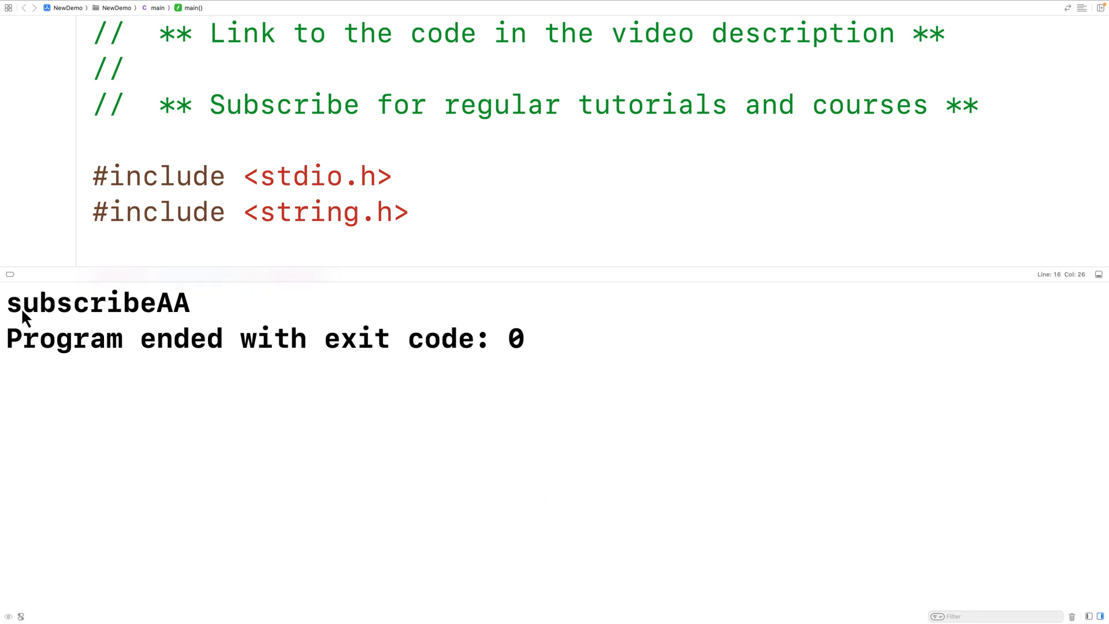
- Review the subscribeAA console output and hide the debug area with Shift+Cmd+Y
left_click_drag(7, 304, 89, 322)
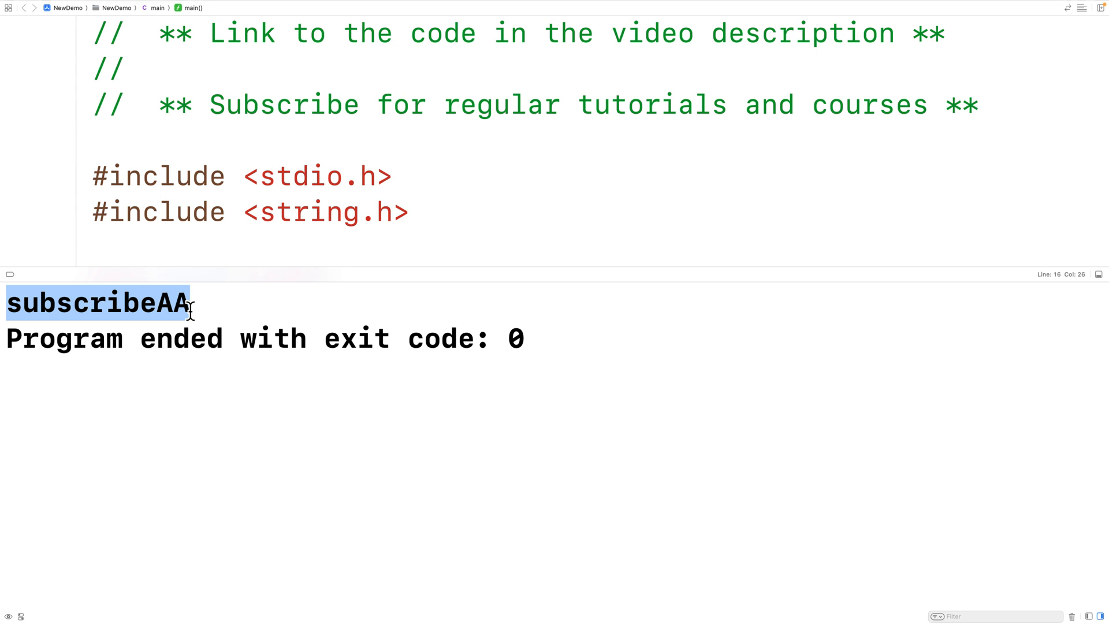
key("super+shift+y")
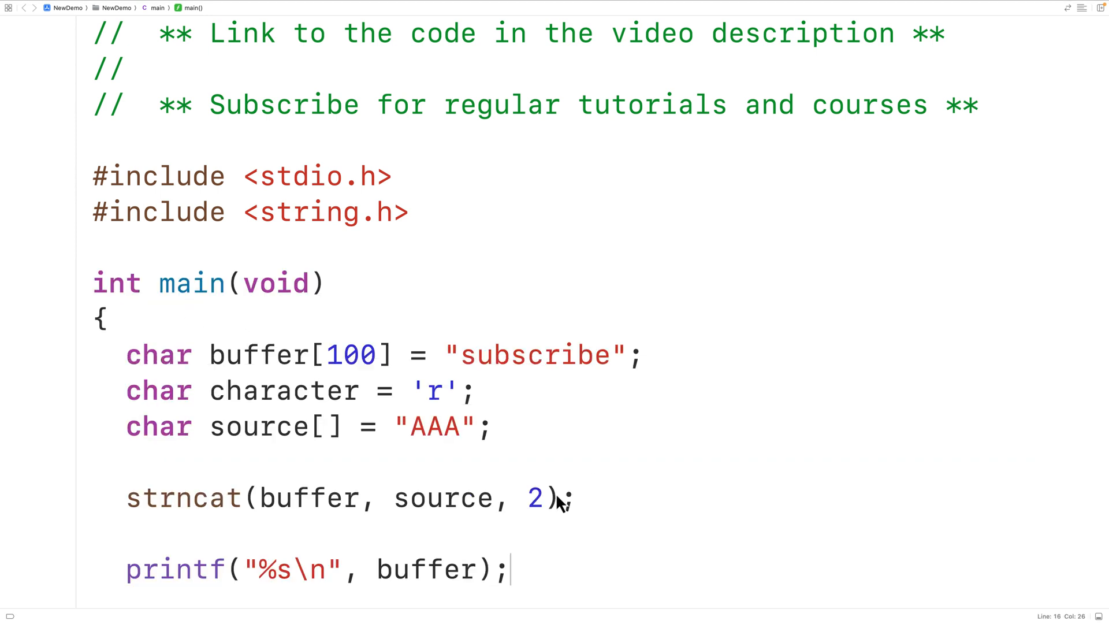
double_click(256, 428)
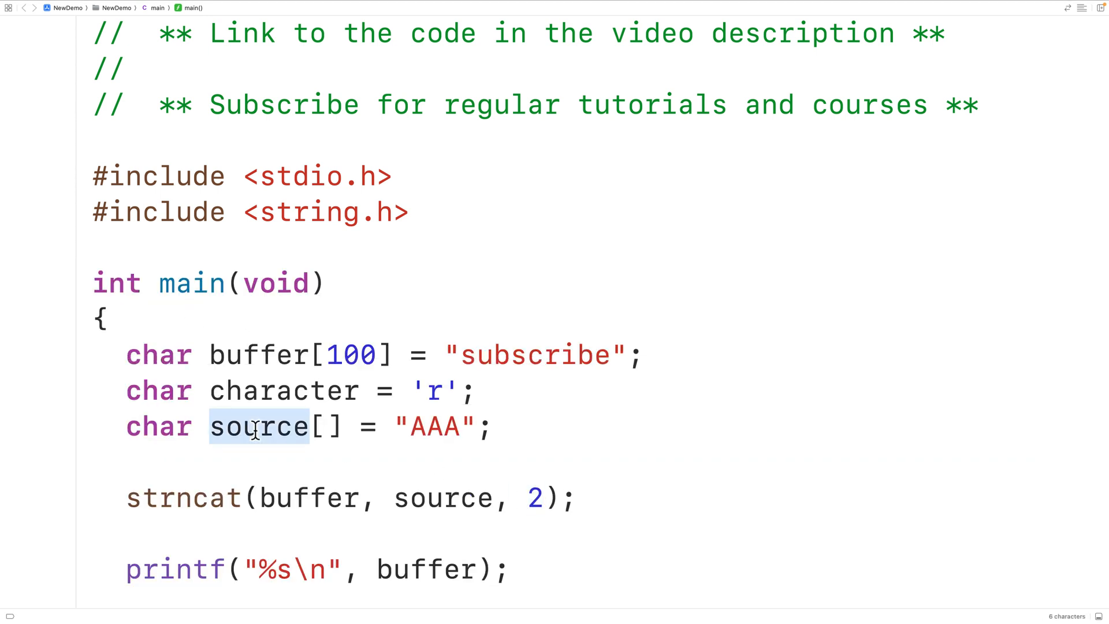
left_click(218, 461)
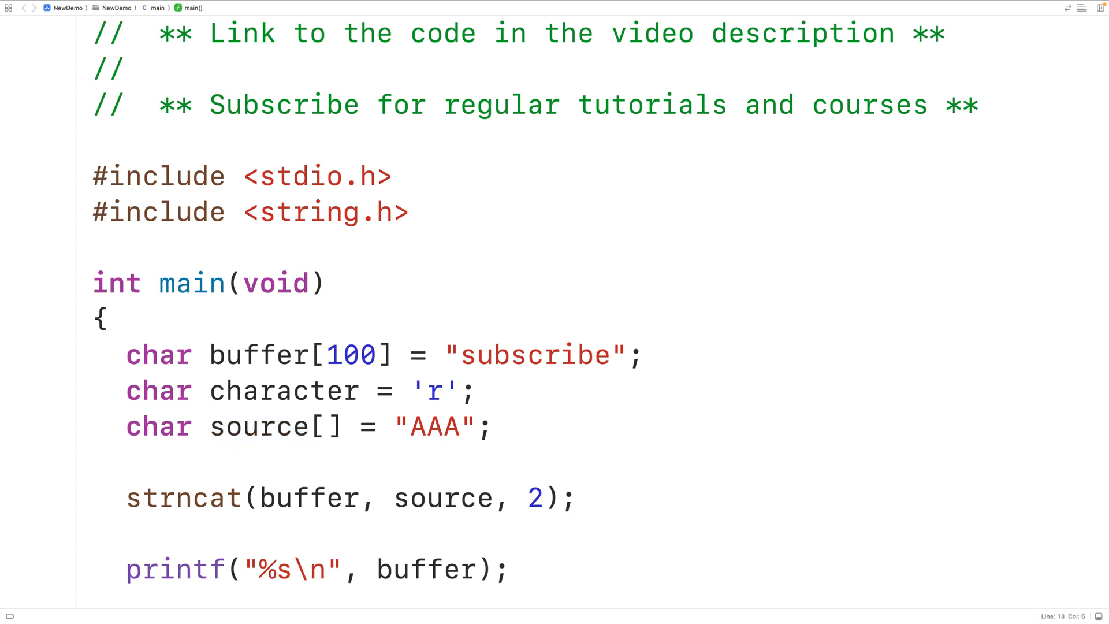
- Point out buffer and source in the strncat call back in the source code
double_click(298, 499)
double_click(440, 498)
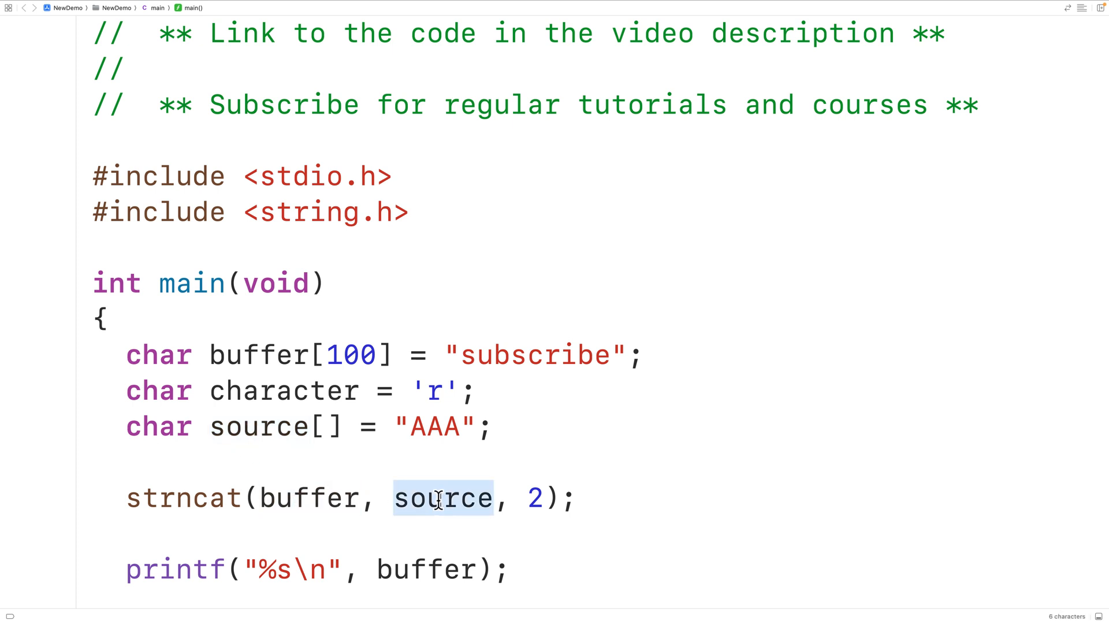
left_click(171, 461)
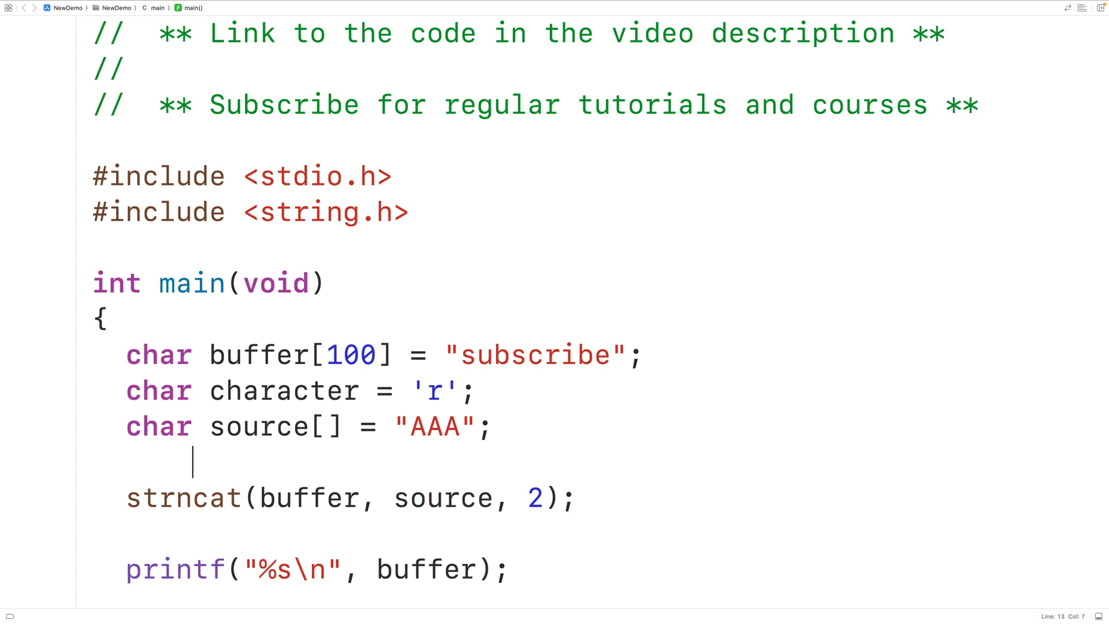
double_click(410, 497)
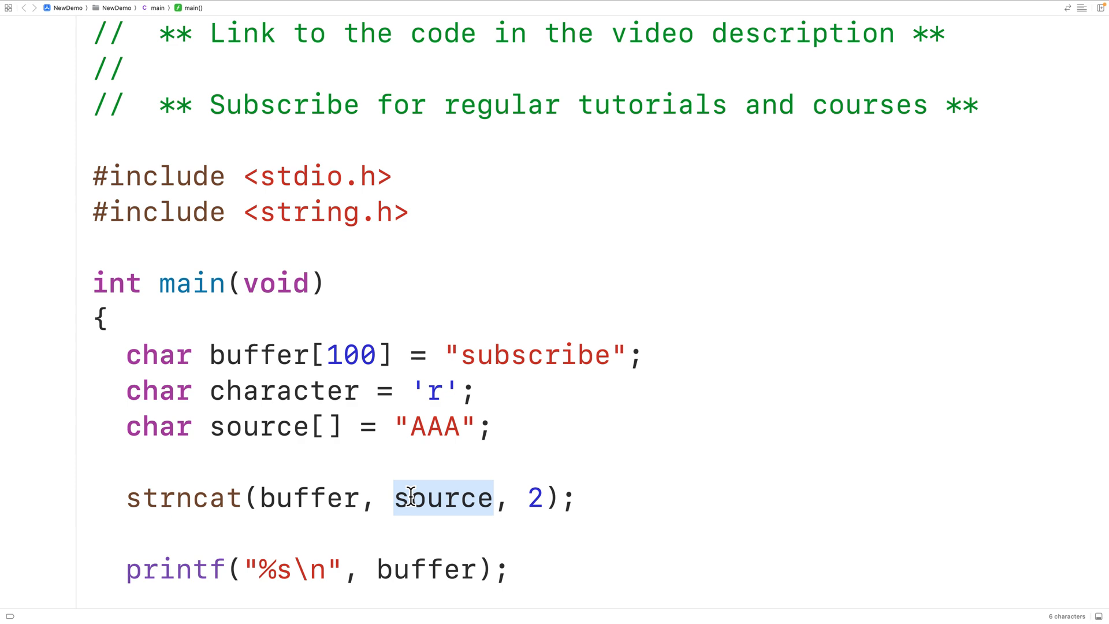
- Replace source with &character as strncat's second argument
double_click(334, 391)
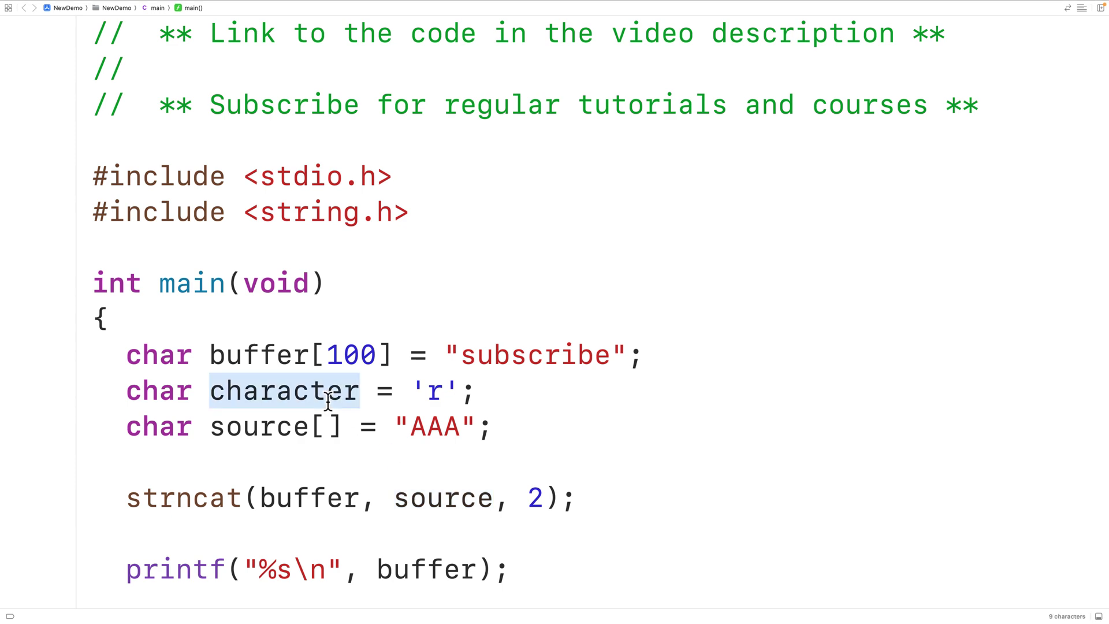
double_click(430, 497)
type("&char")
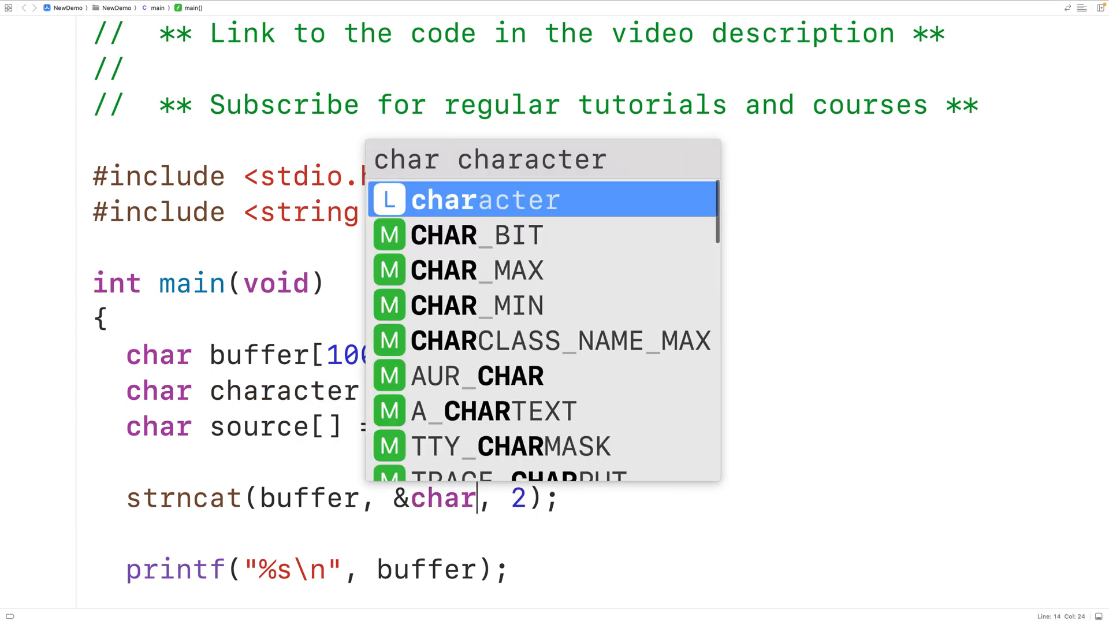
type("c")
key("BackSpace")
type("acter,")
key("Right")
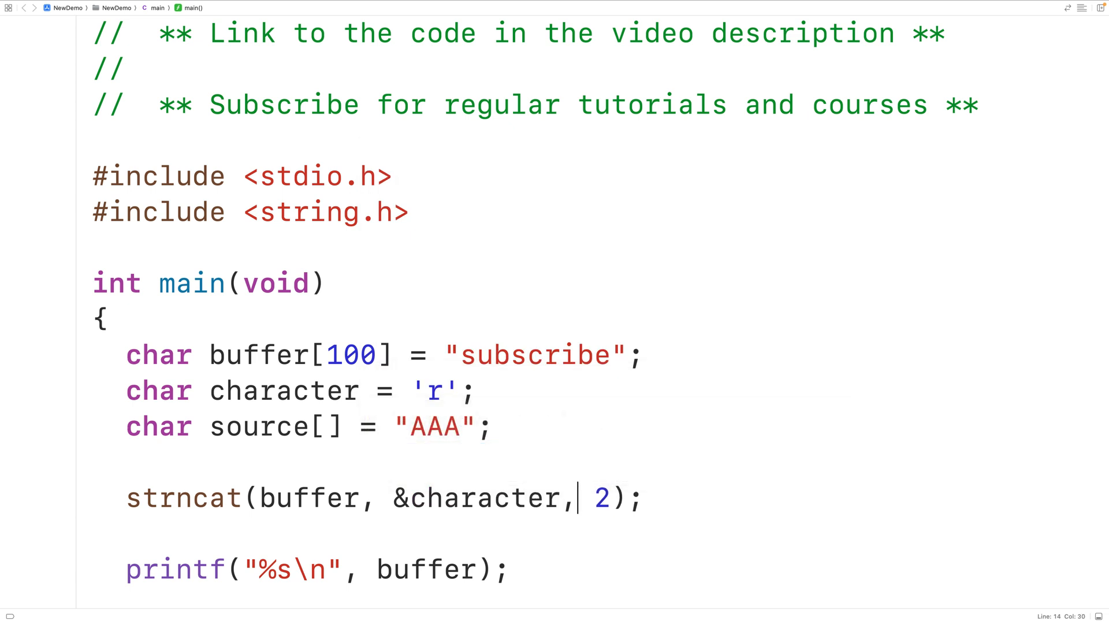
double_click(307, 390)
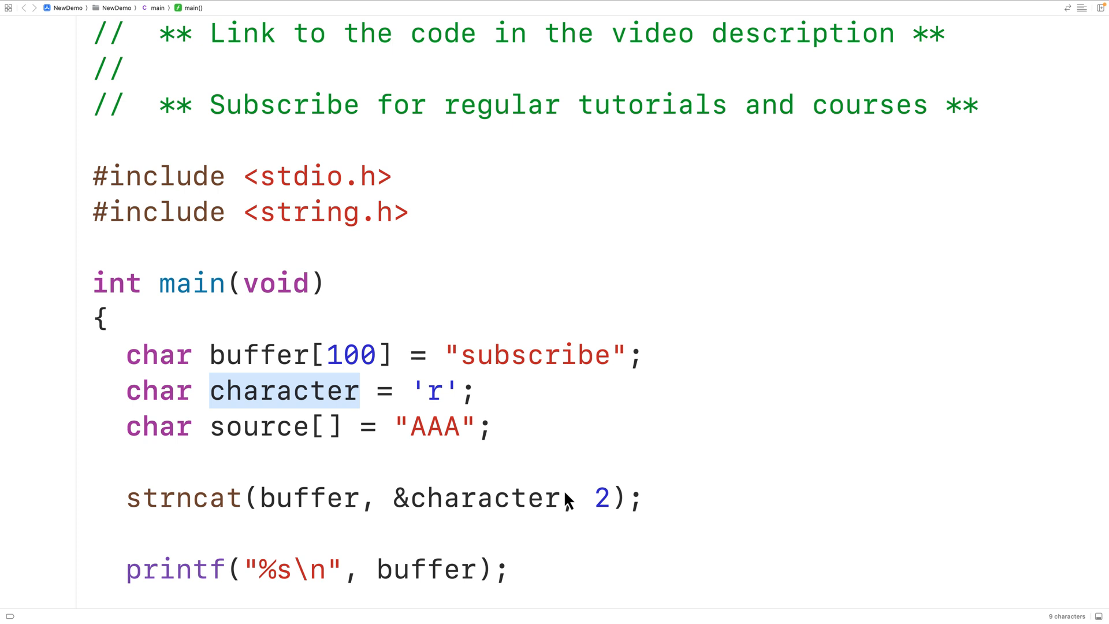
- Change strncat's count from 2 to 1 so only the 'r' is appended
left_click(610, 497)
key("BackSpace")
type("1")
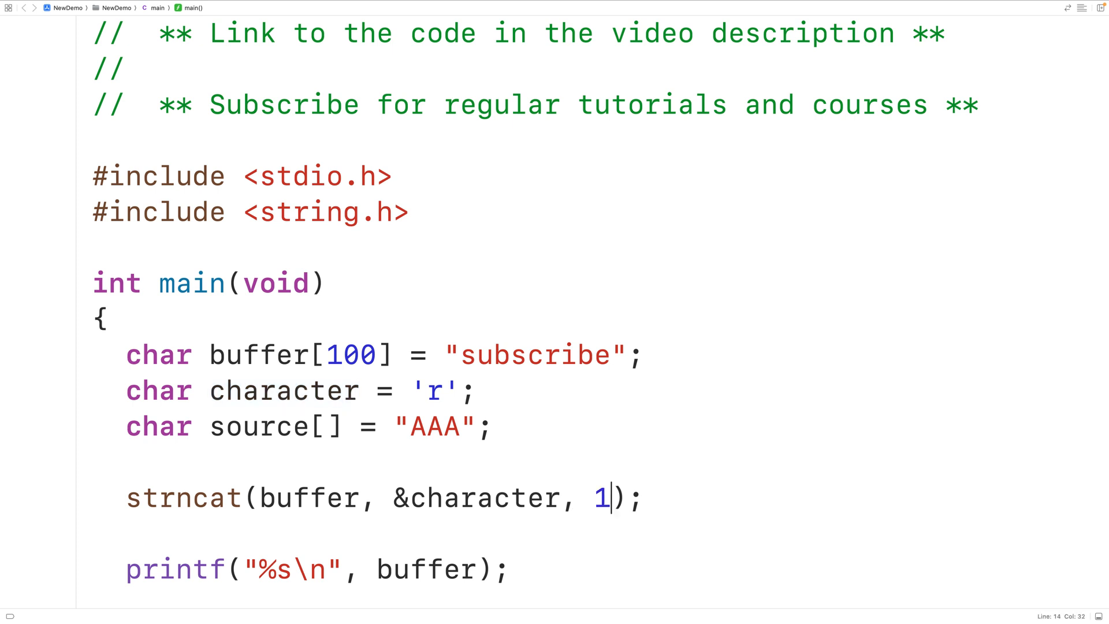
double_click(601, 498)
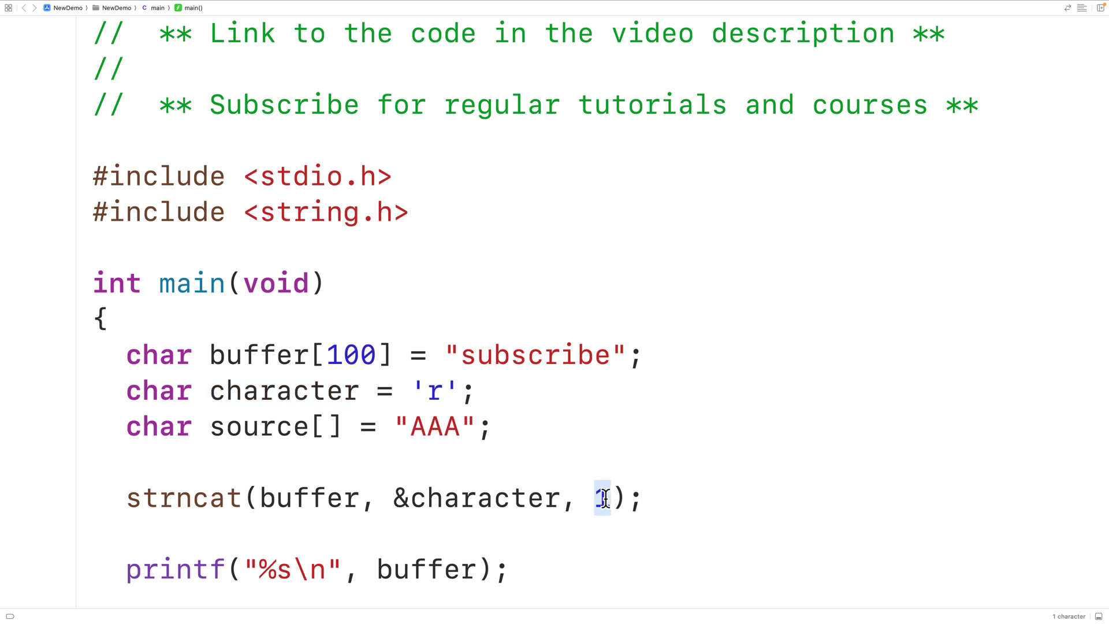
double_click(433, 391)
double_click(528, 355)
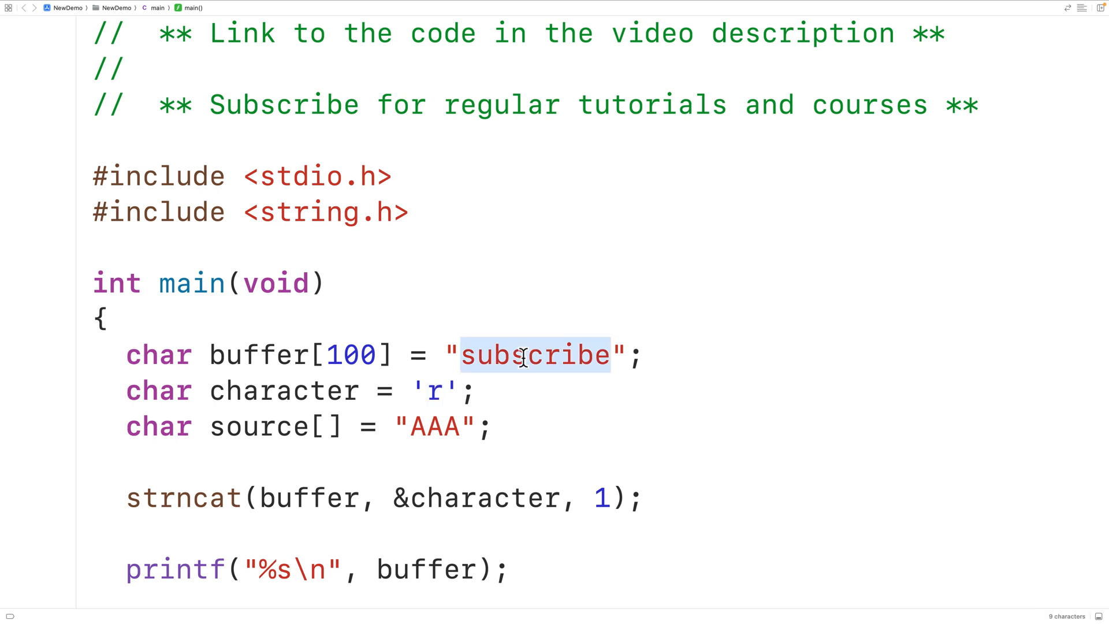
- Delete the unused source "AAA" line and run, printing subscriber, then hide the console
left_click_drag(494, 426, 119, 425)
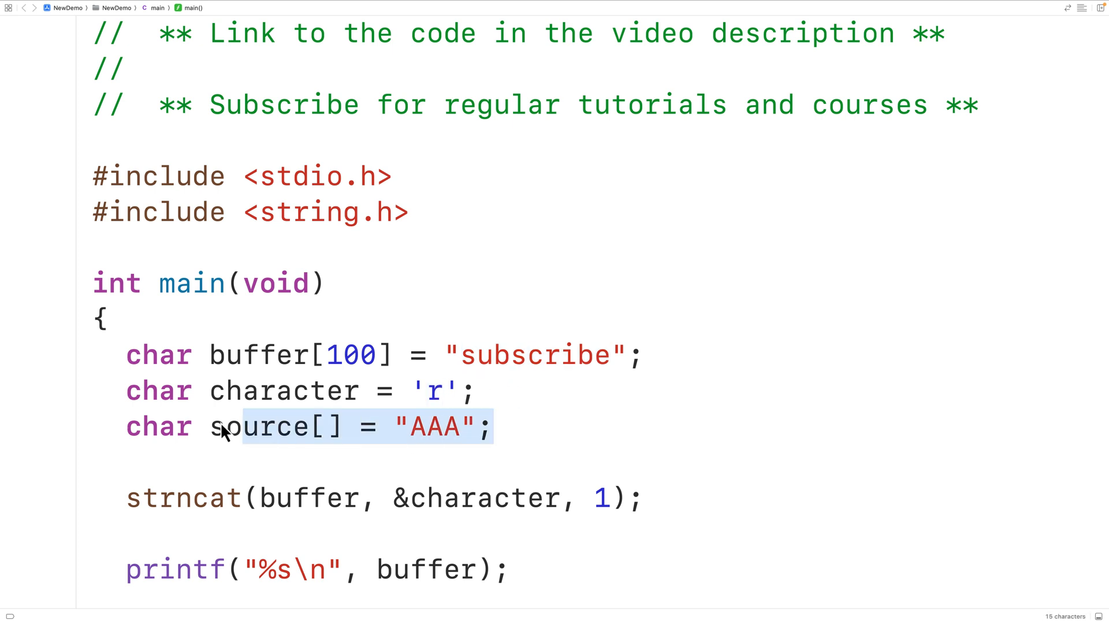
key("BackSpace")
key("BackSpace")
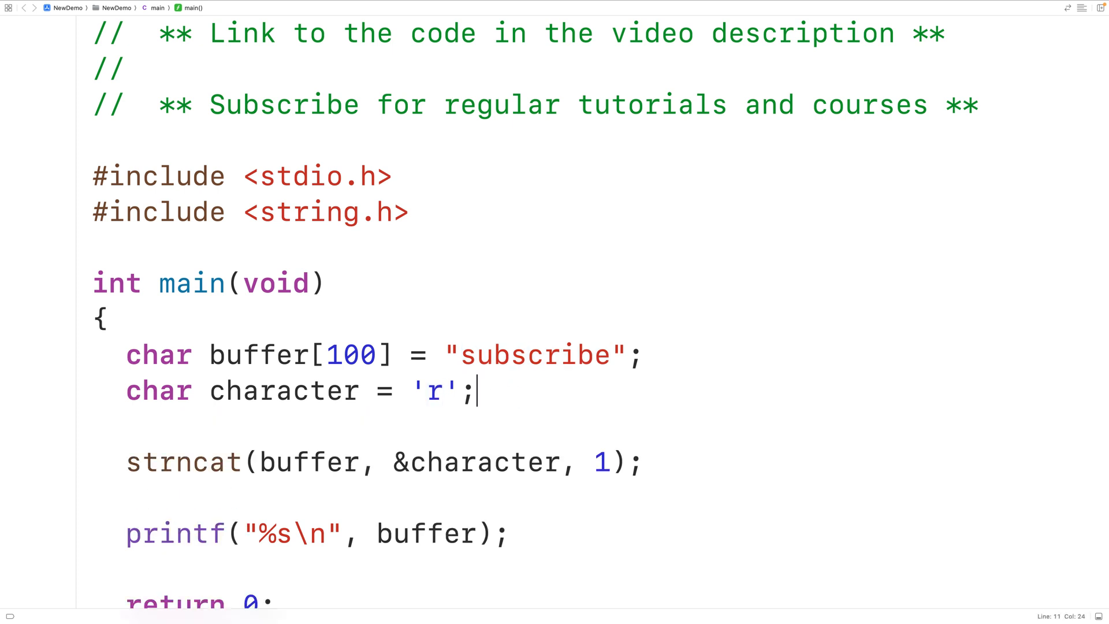
key("super+r")
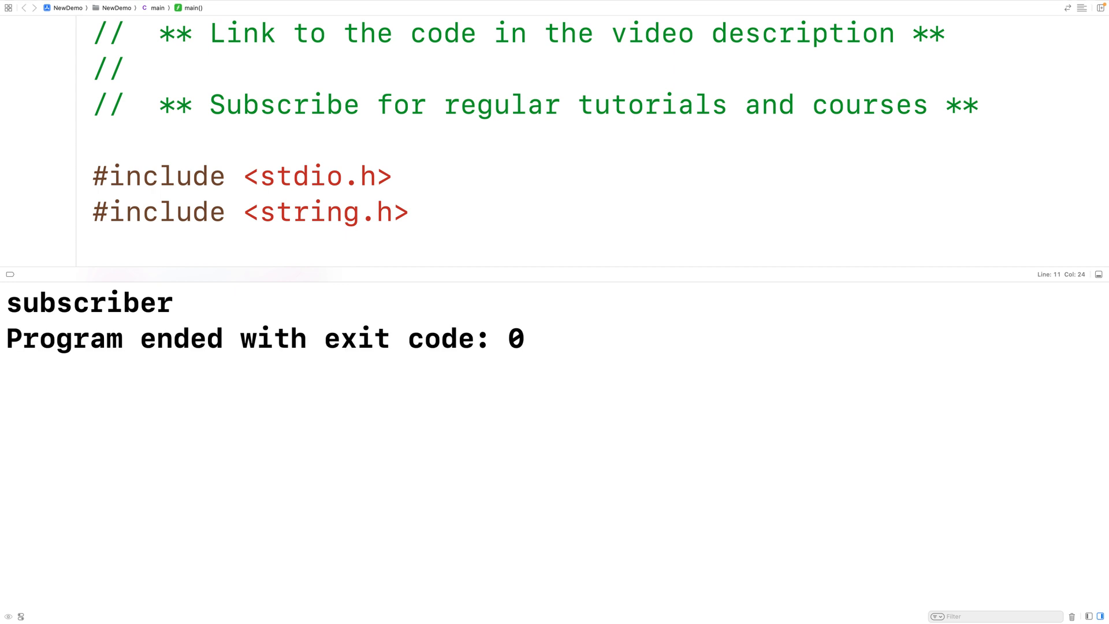
key("super+shift+y")
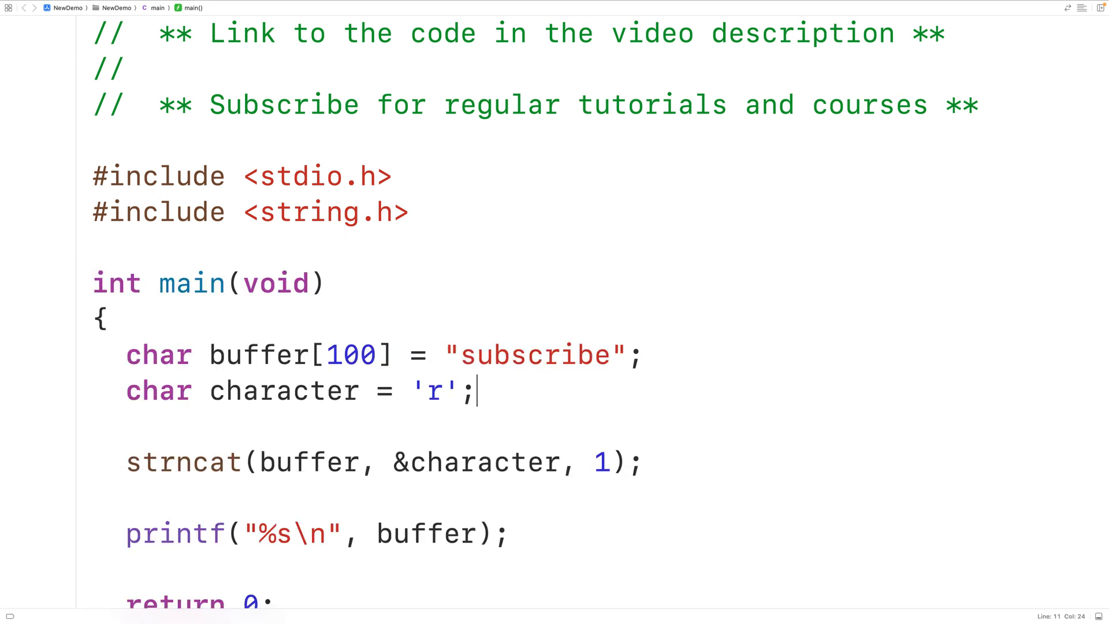
key("Up")
key("Up")
key("Return")
type("//")
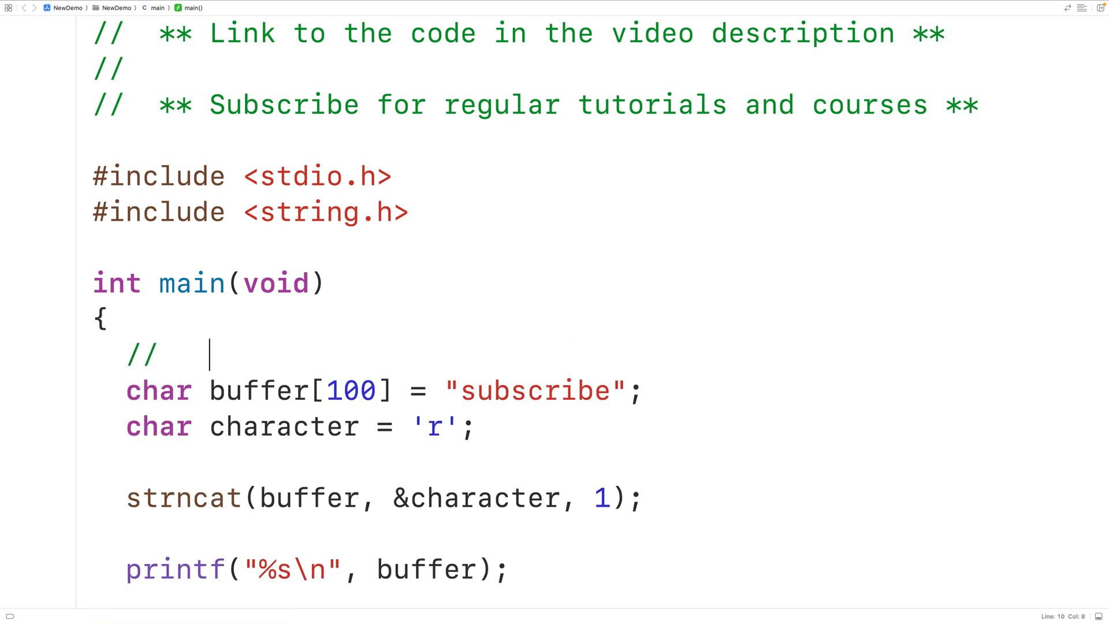
key("BackSpace")
type("0")
type("123")
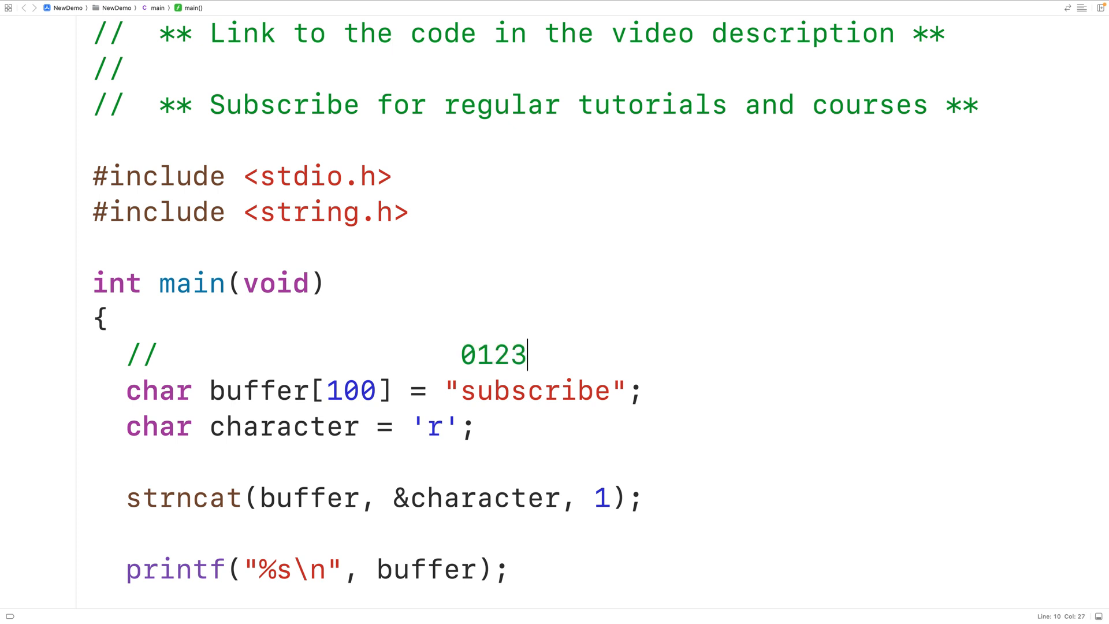
type("456789")
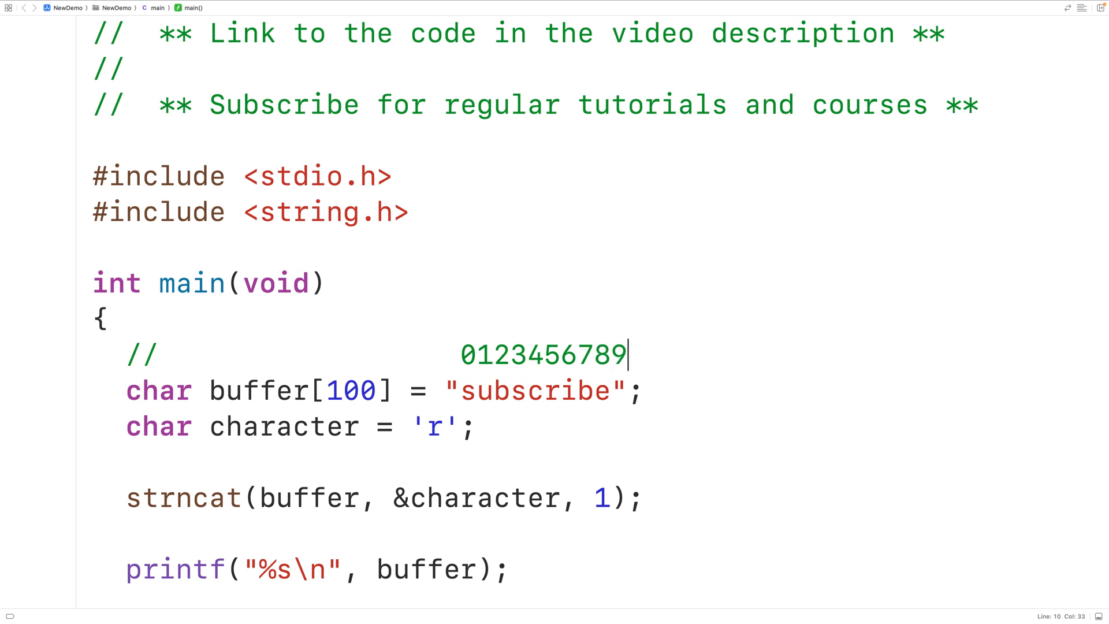
key("Return")
type("//                           ")
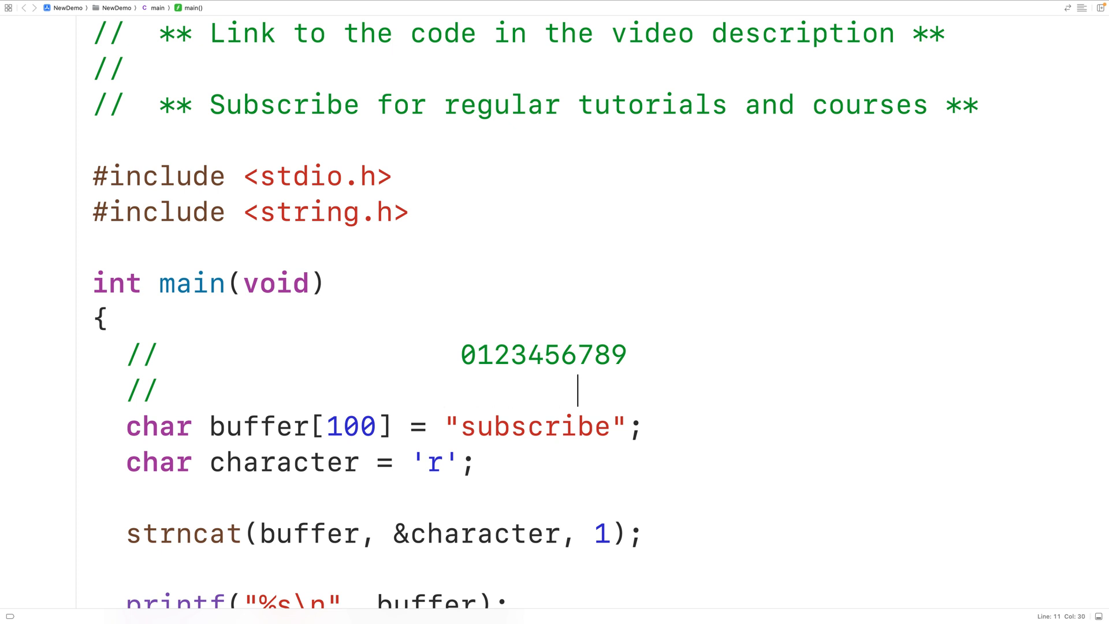
type("\\0")
double_click(184, 535)
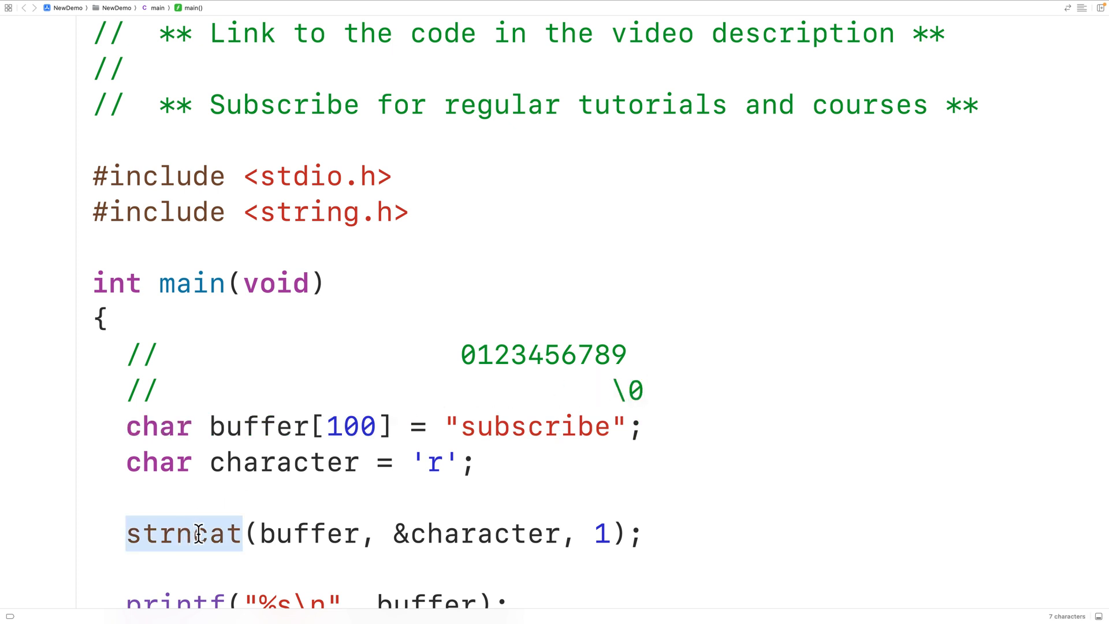
- Mark 'r\0' under indexes 9 and 10 and extend the index row to 10
left_click(659, 394)
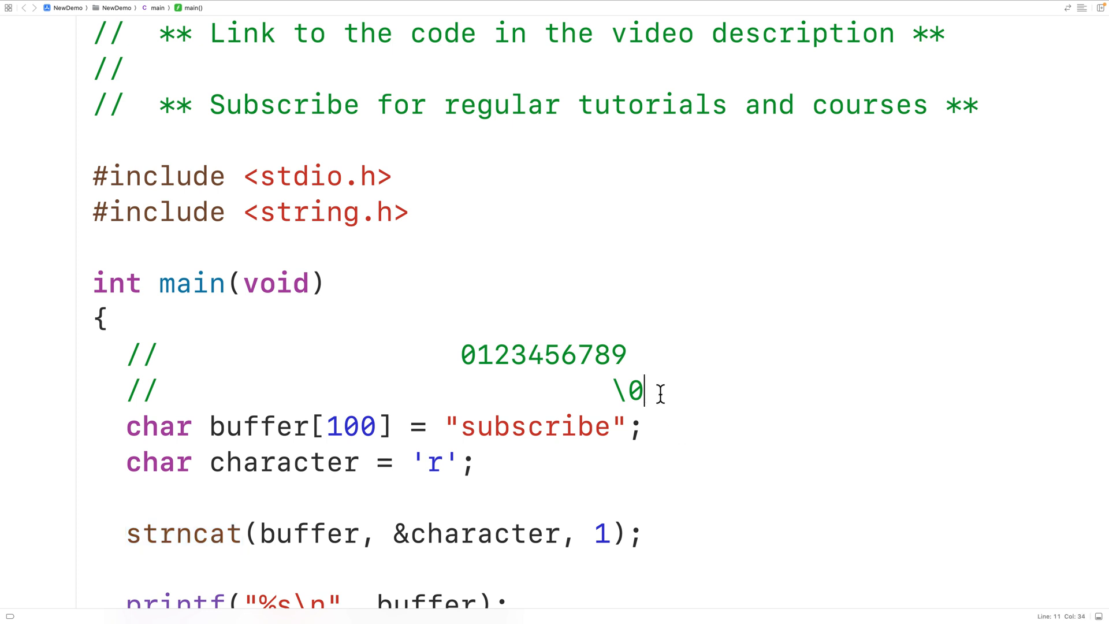
key("BackSpace")
key("BackSpace")
type("r\\0")
key("Up")
type("10")
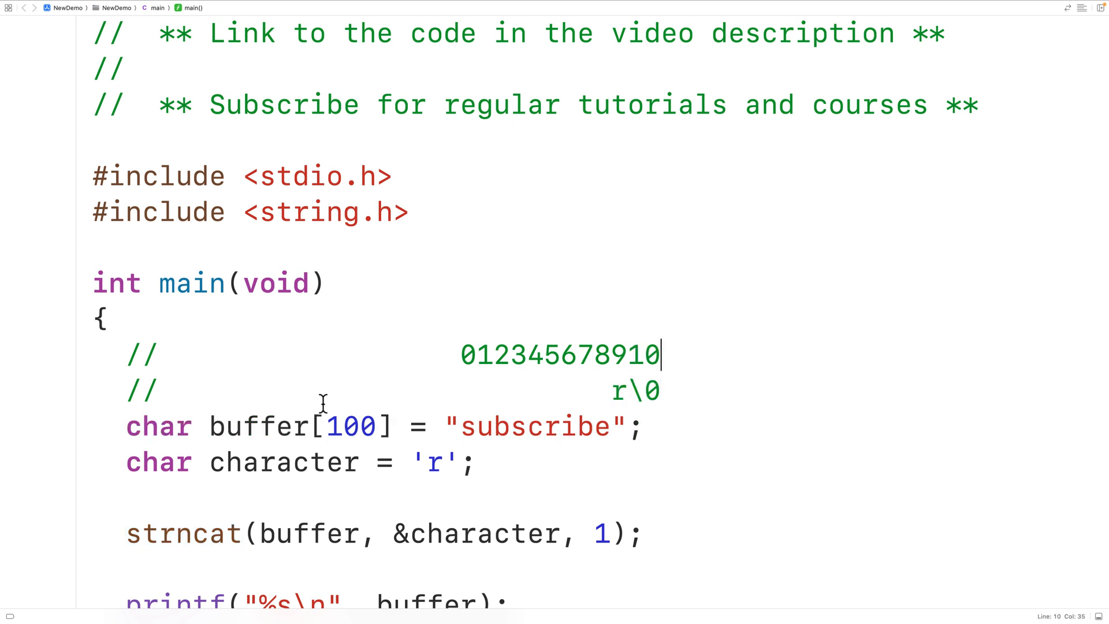
double_click(275, 423)
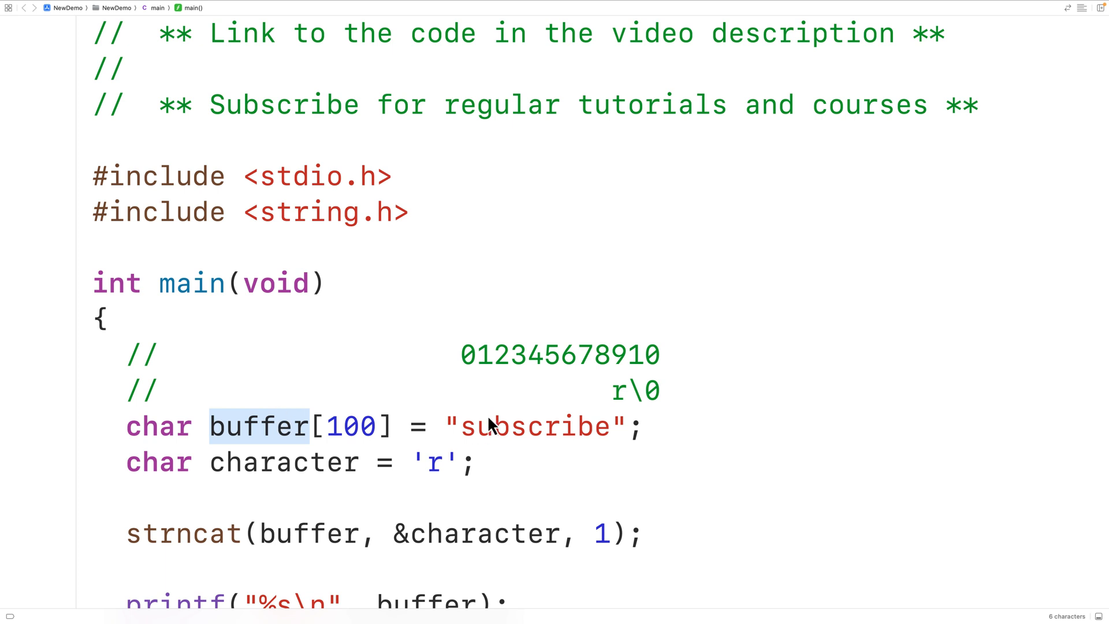
left_click(154, 253)
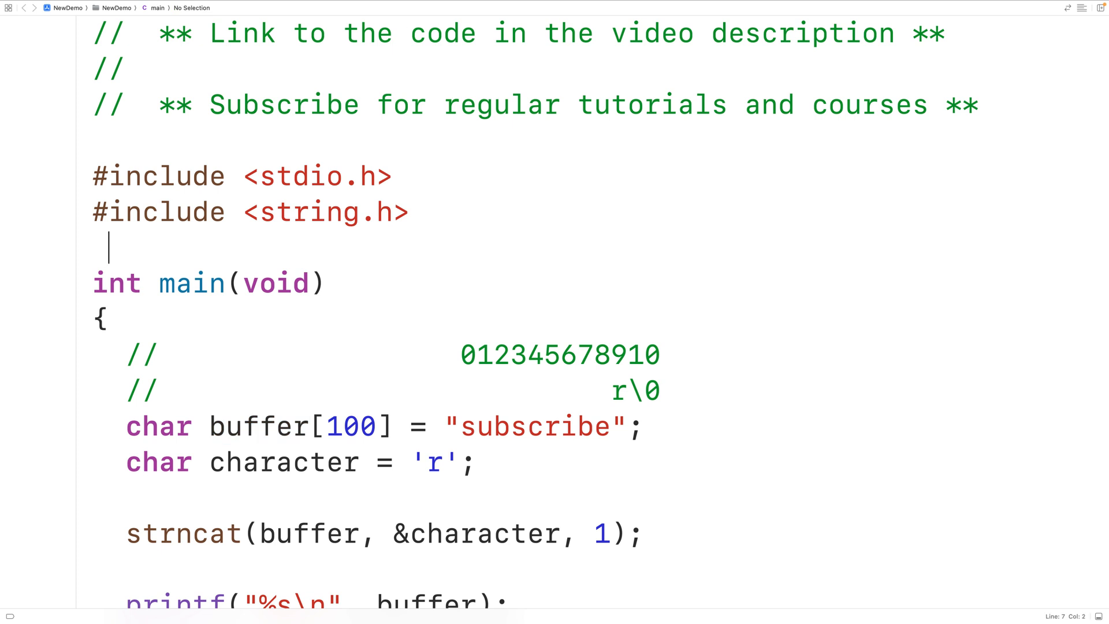